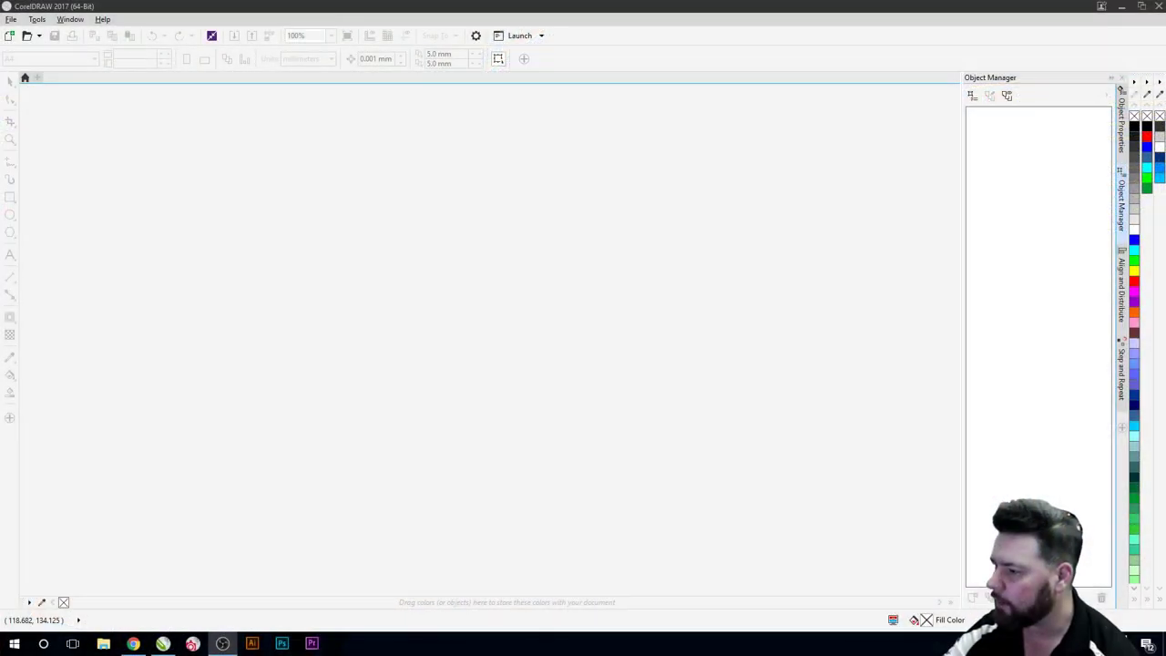
# Step: Start a new Rayjet-preset document and name it 'Elvis Engraving'
pyautogui.click(9, 36)
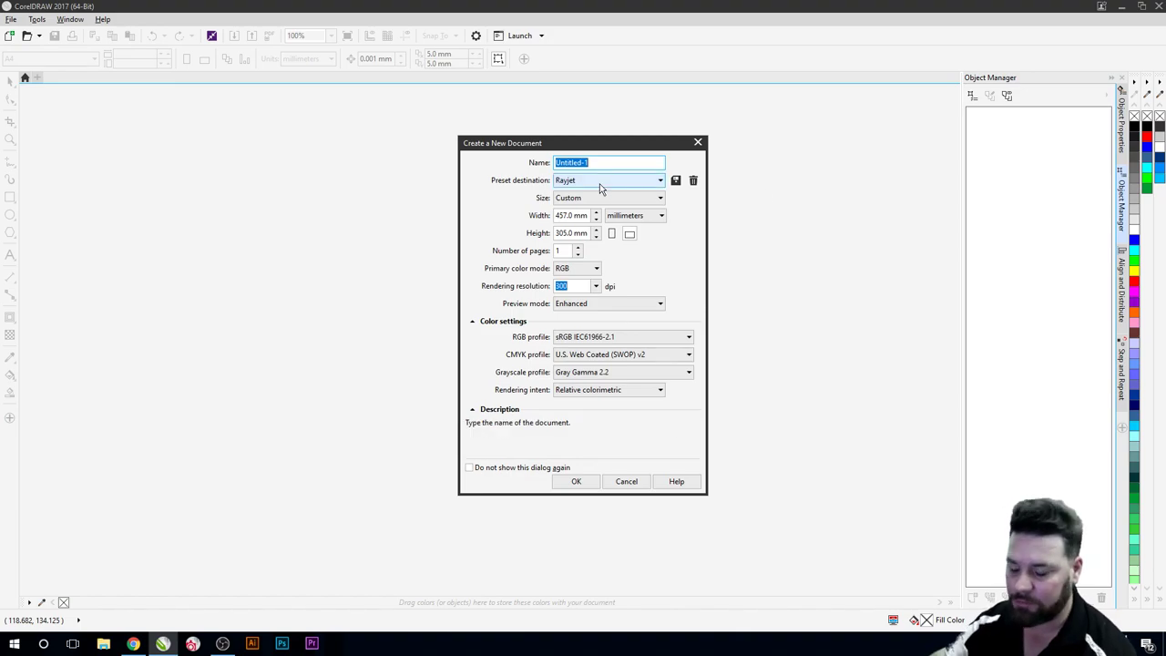
pyautogui.write('Elvis')
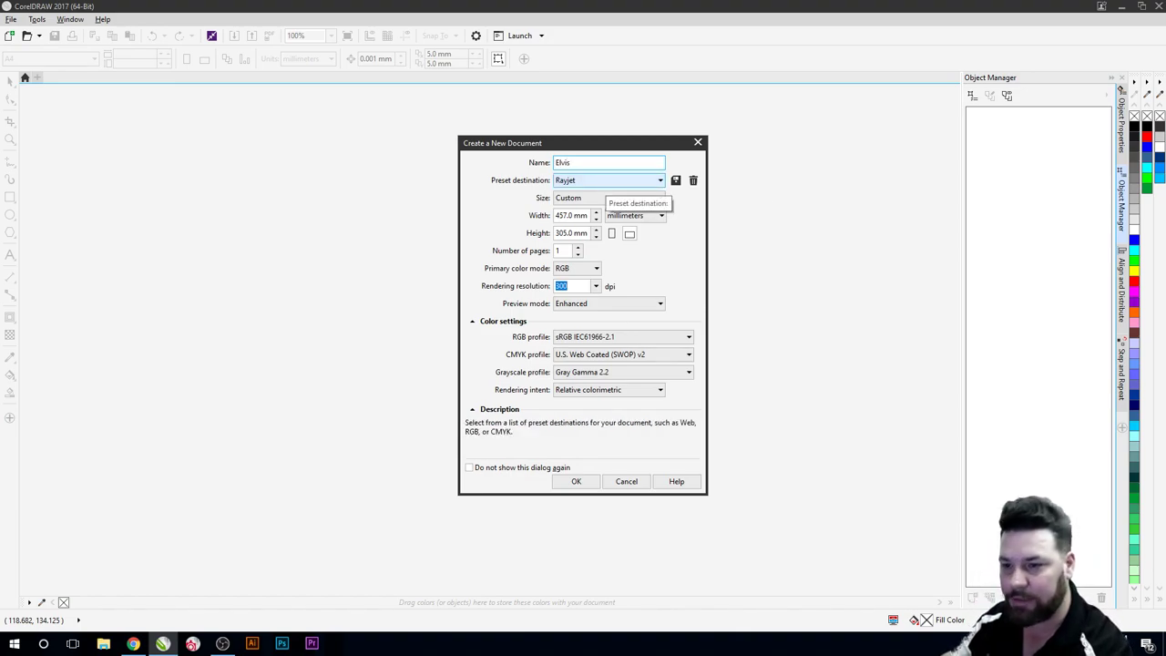
pyautogui.write(' Eng')
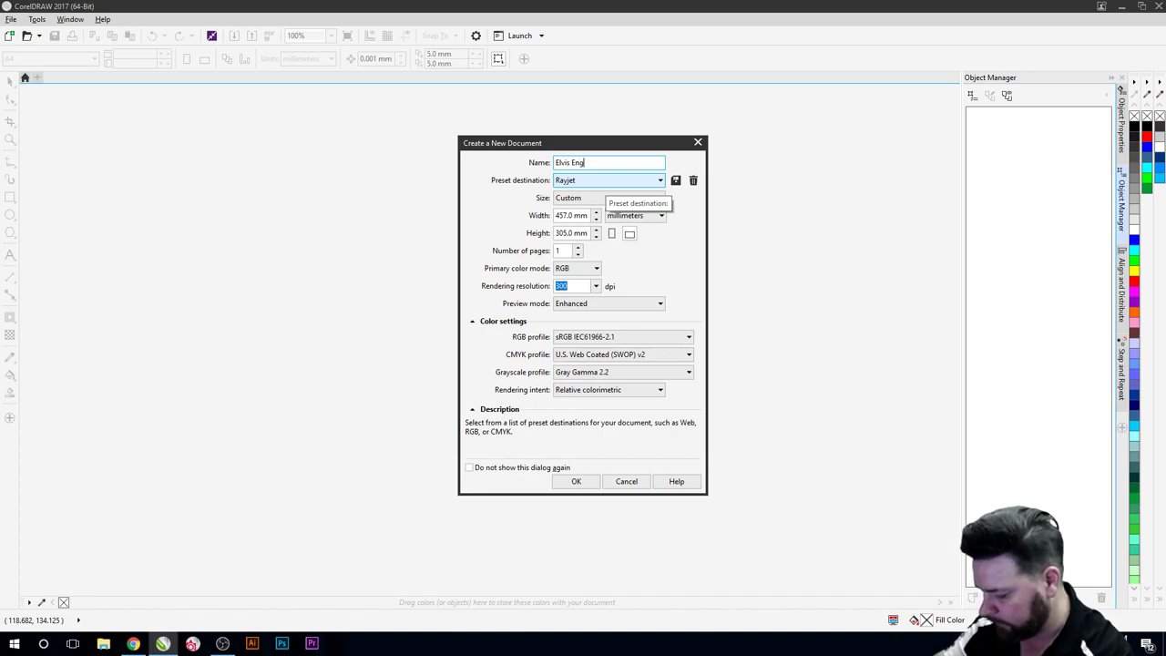
pyautogui.write('raving')
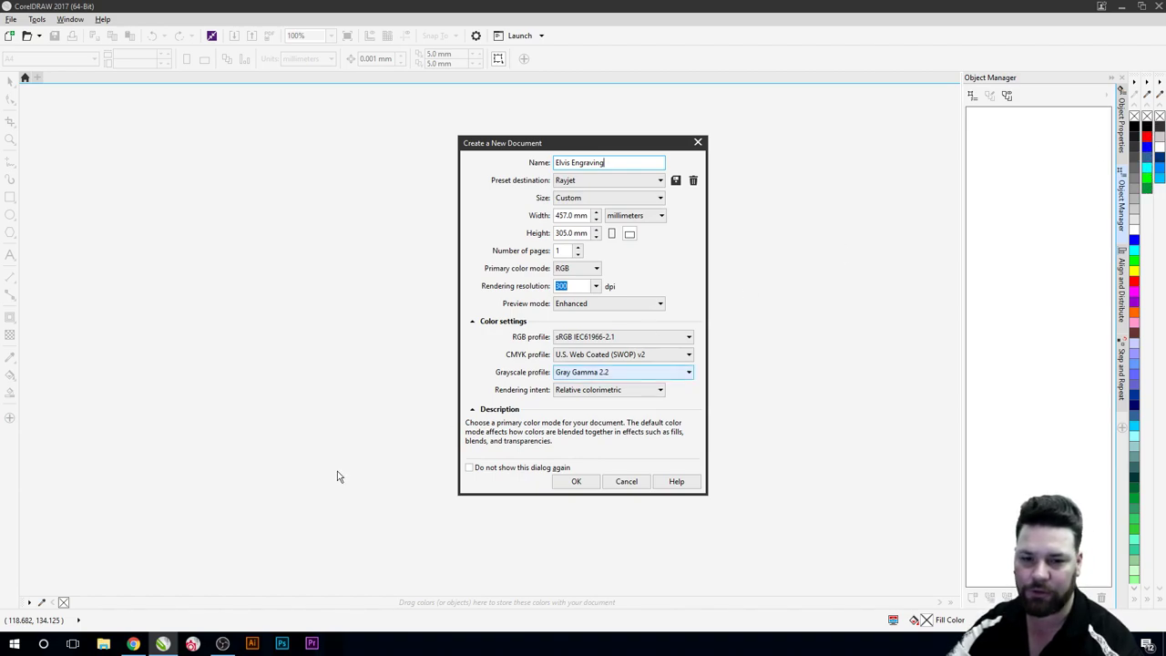
# Step: Create the Elvis Engraving document and choose the elvis-presley wallpaper JPG for import
pyautogui.click(575, 482)
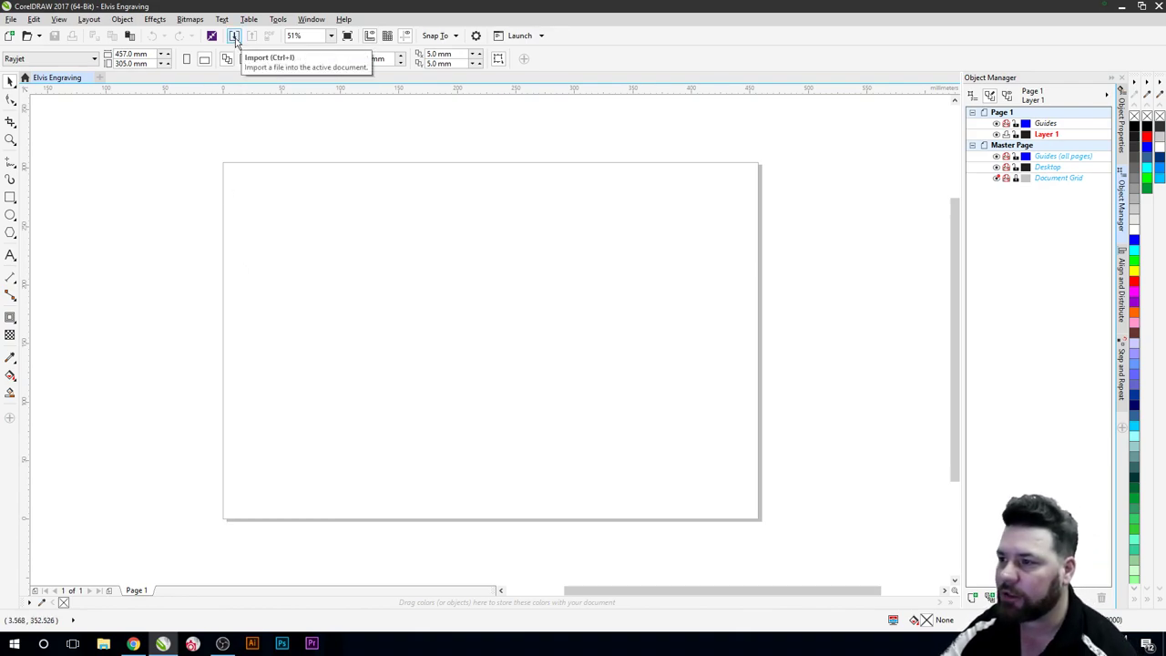
pyautogui.click(234, 37)
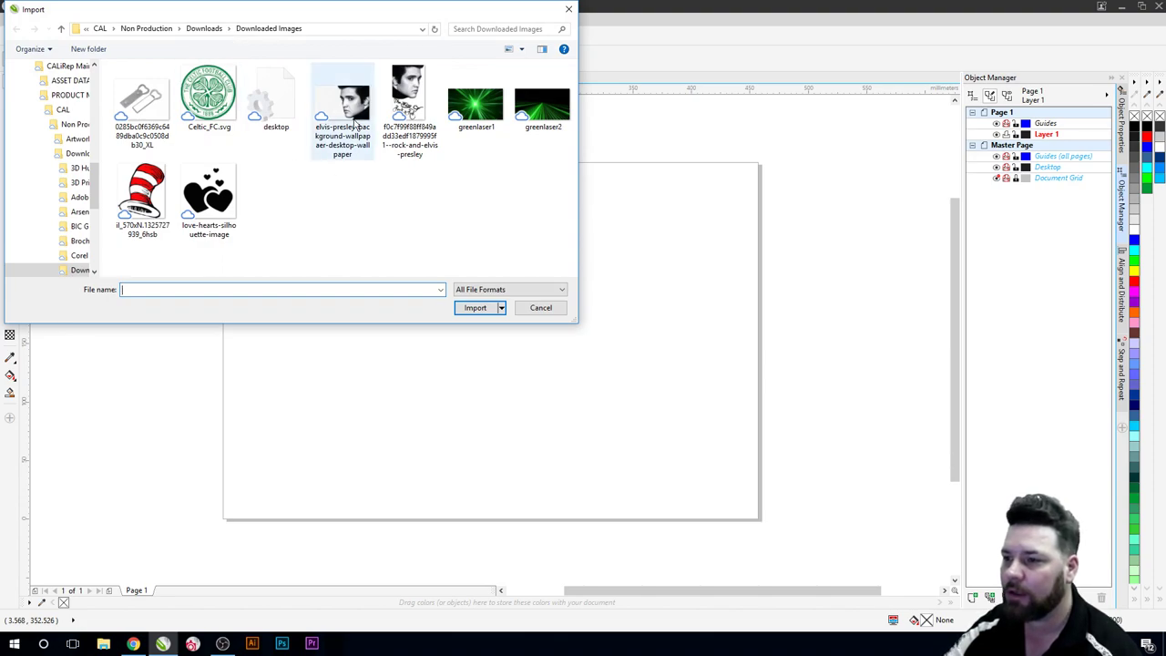
pyautogui.click(356, 126)
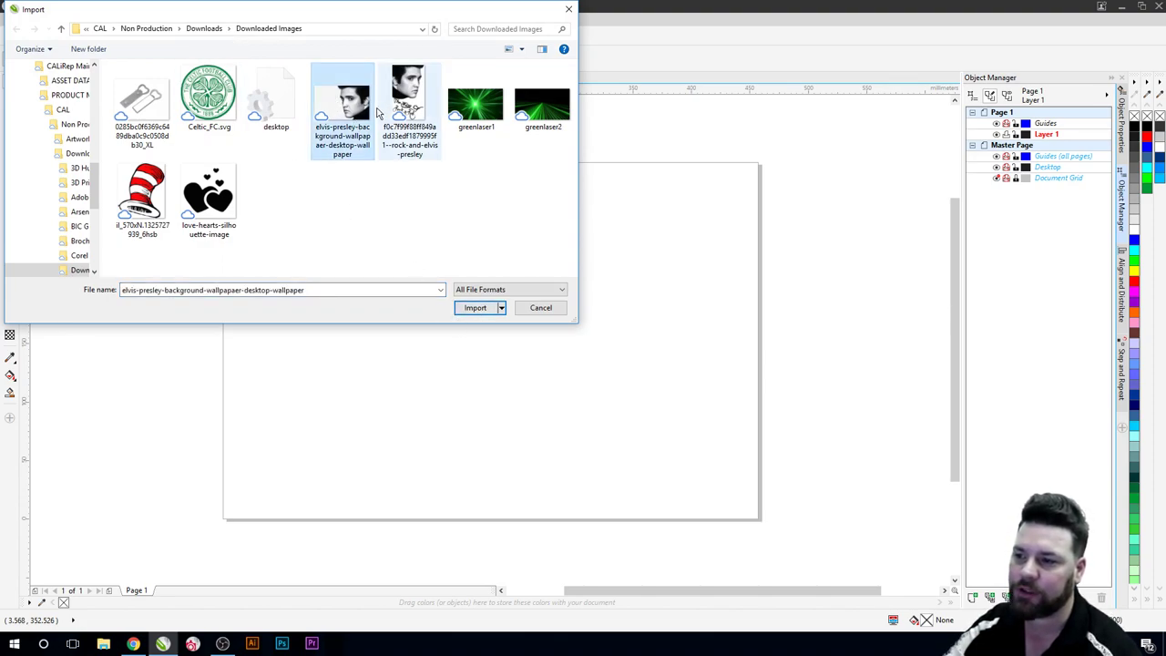
pyautogui.click(475, 307)
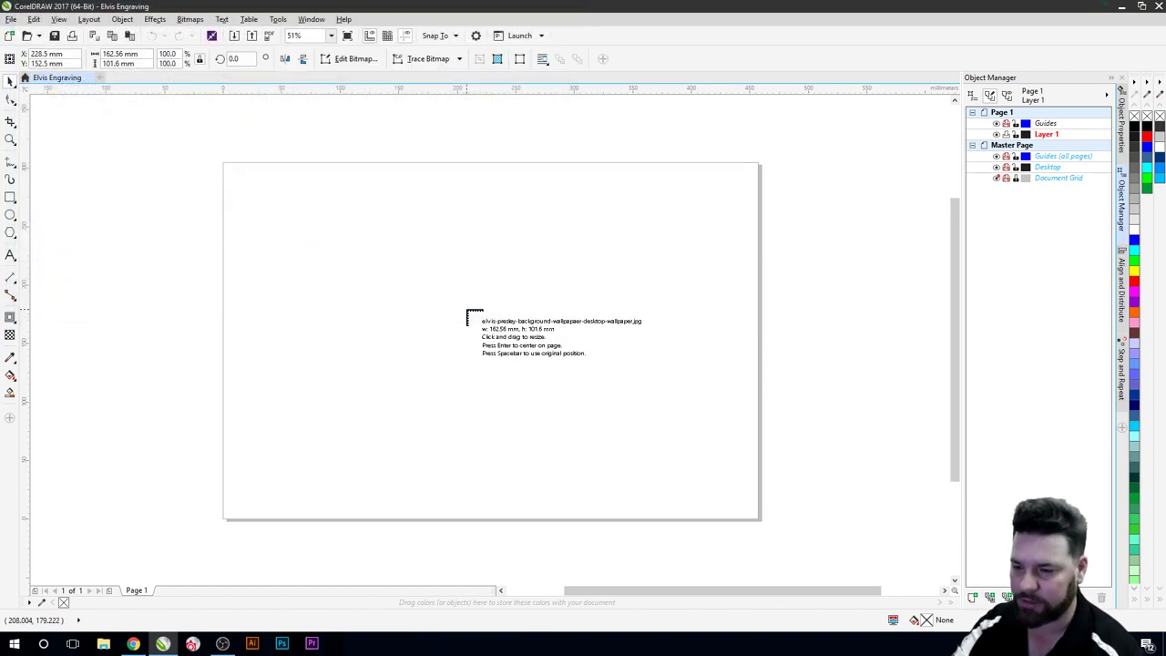
# Step: Centre the imported Elvis photo on the page and mirror it horizontally so the face is on the left
pyautogui.press('Return')
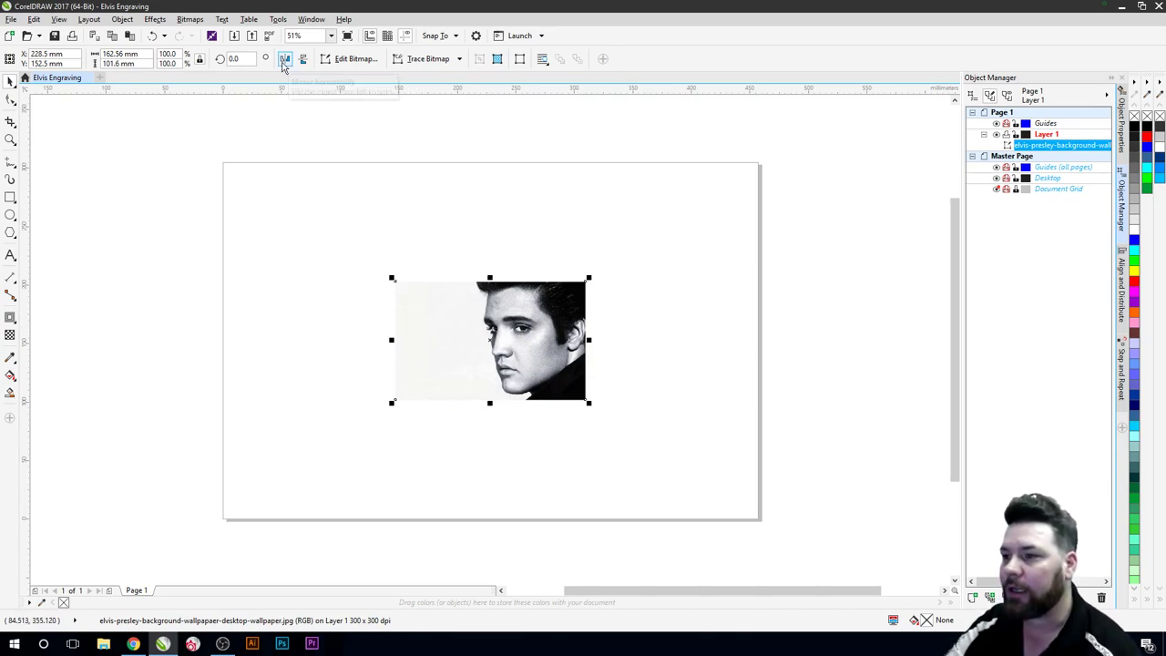
pyautogui.click(283, 59)
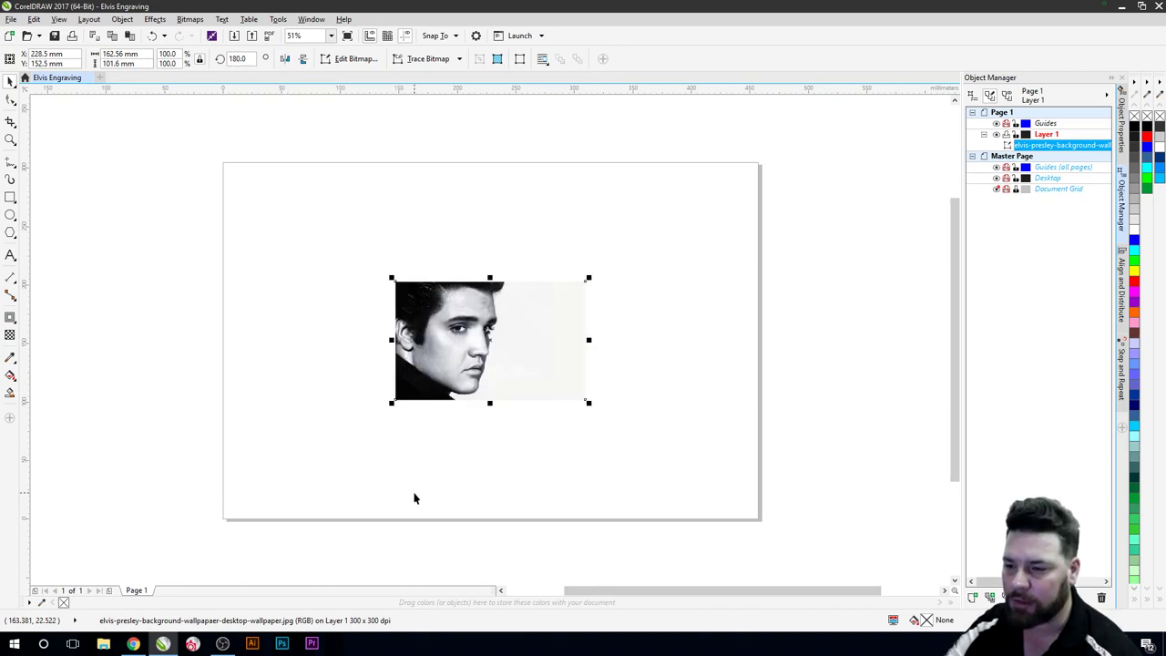
pyautogui.scroll(2, 501, 355)
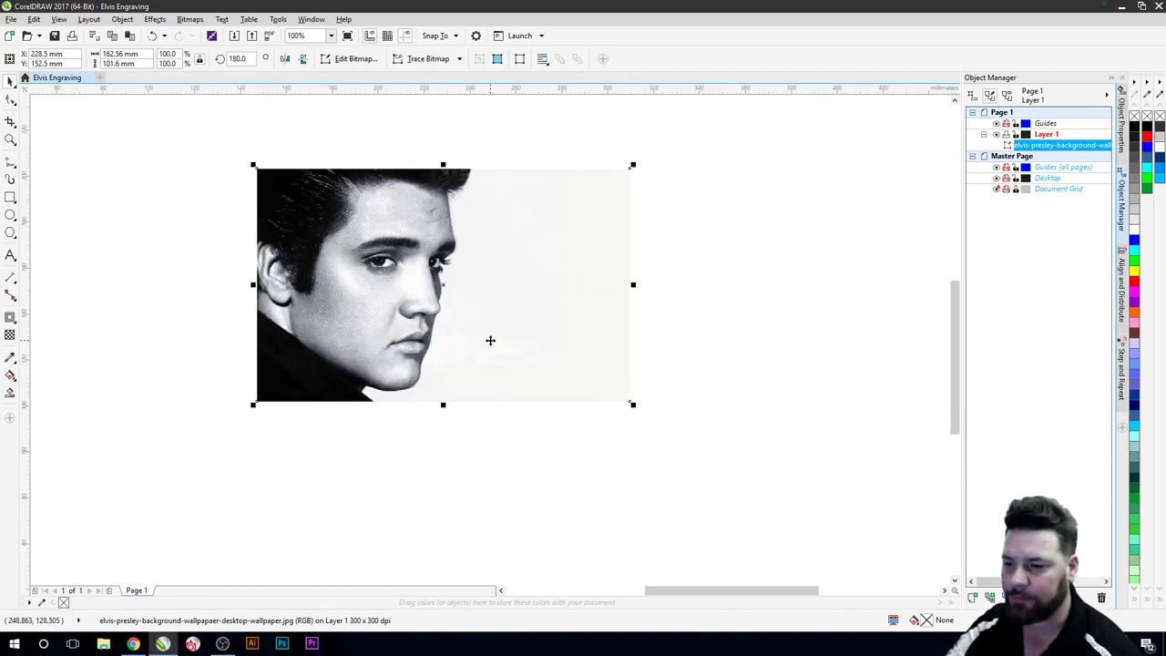
pyautogui.scroll(1, 486, 341)
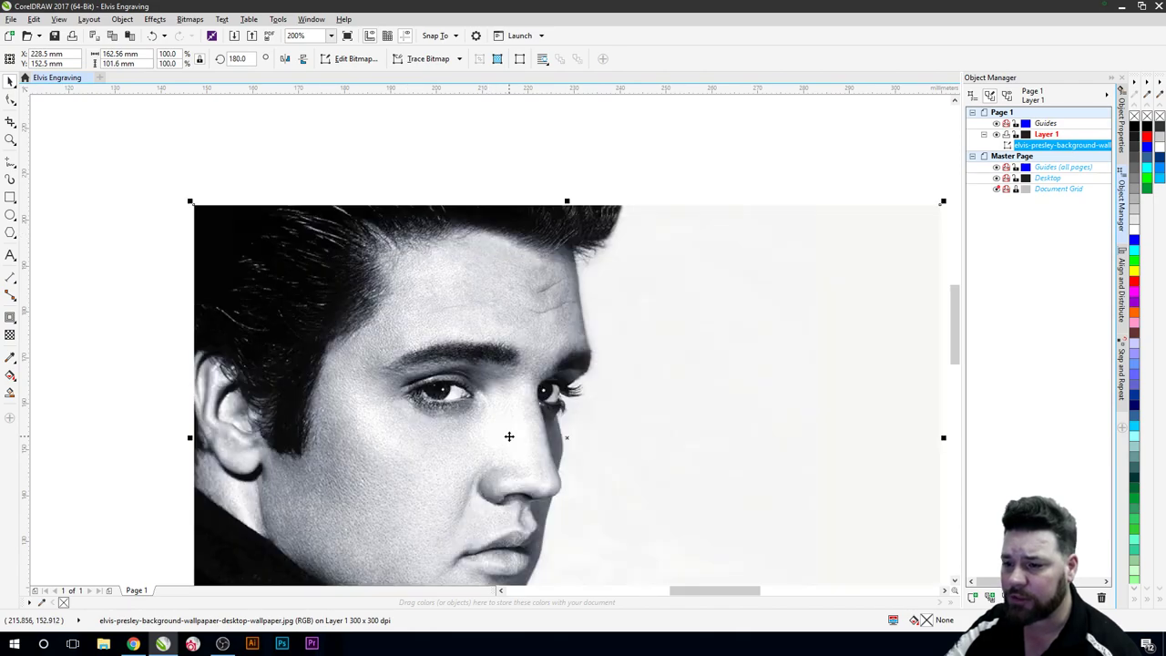
pyautogui.moveTo(503, 457); pyautogui.dragTo(458, 373)
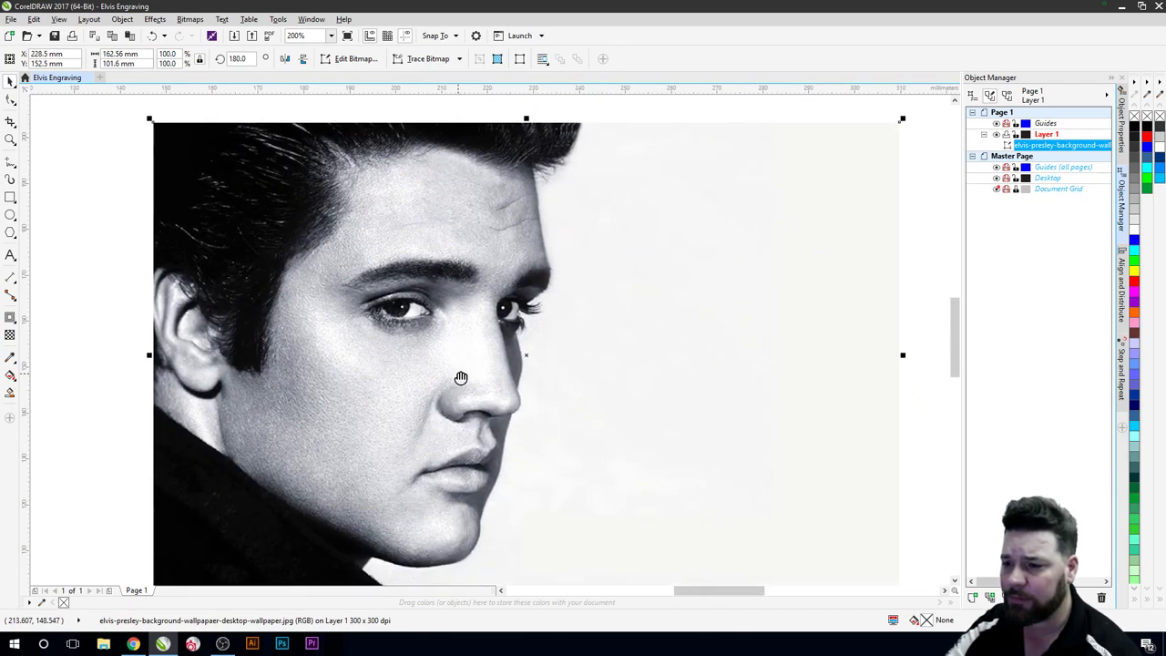
# Step: Reset Brightness/Contrast/Intensity, then apply intensity 5 and contrast 6 to the photo
pyautogui.click(158, 23)
pyautogui.moveTo(185, 20)
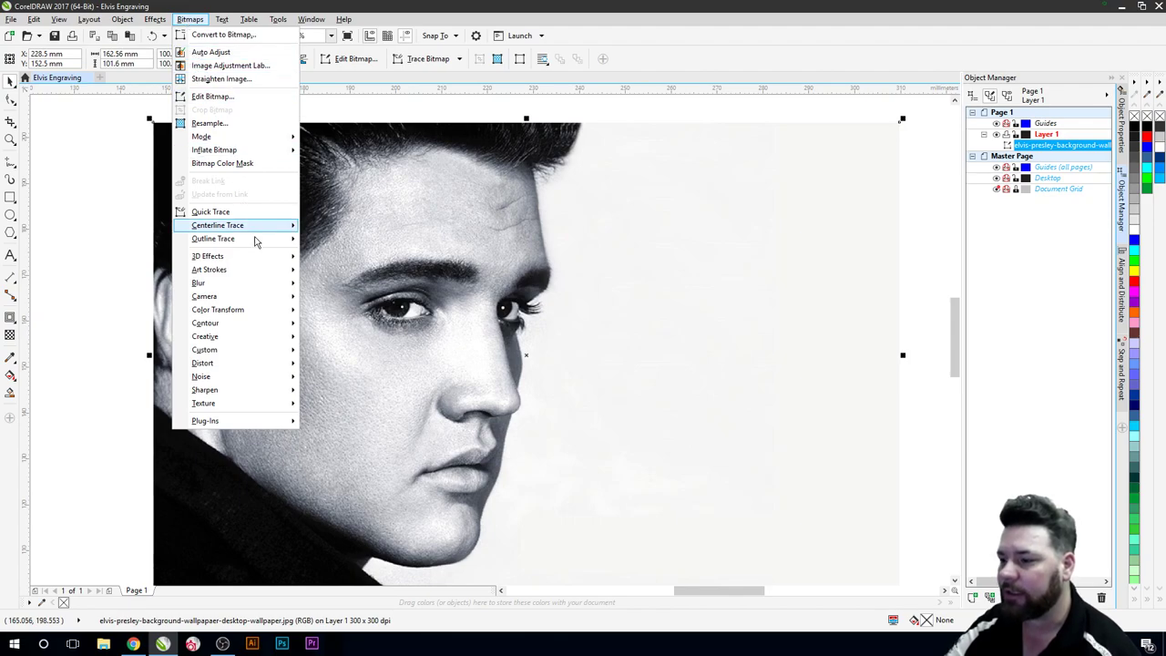
pyautogui.moveTo(251, 391)
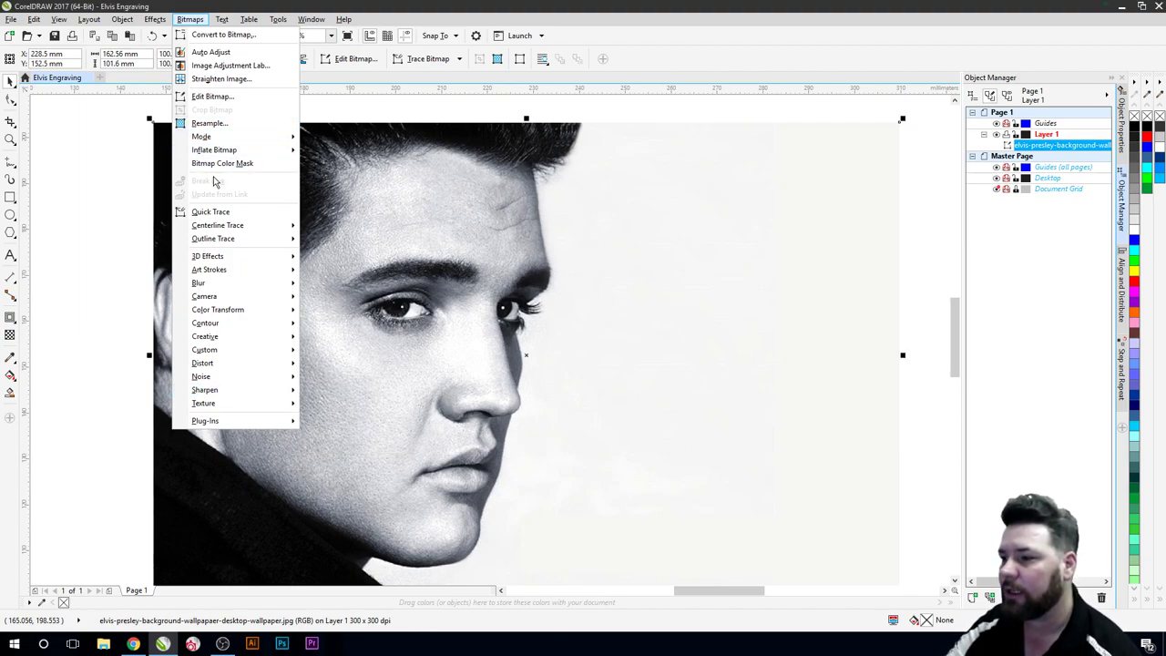
pyautogui.moveTo(149, 18)
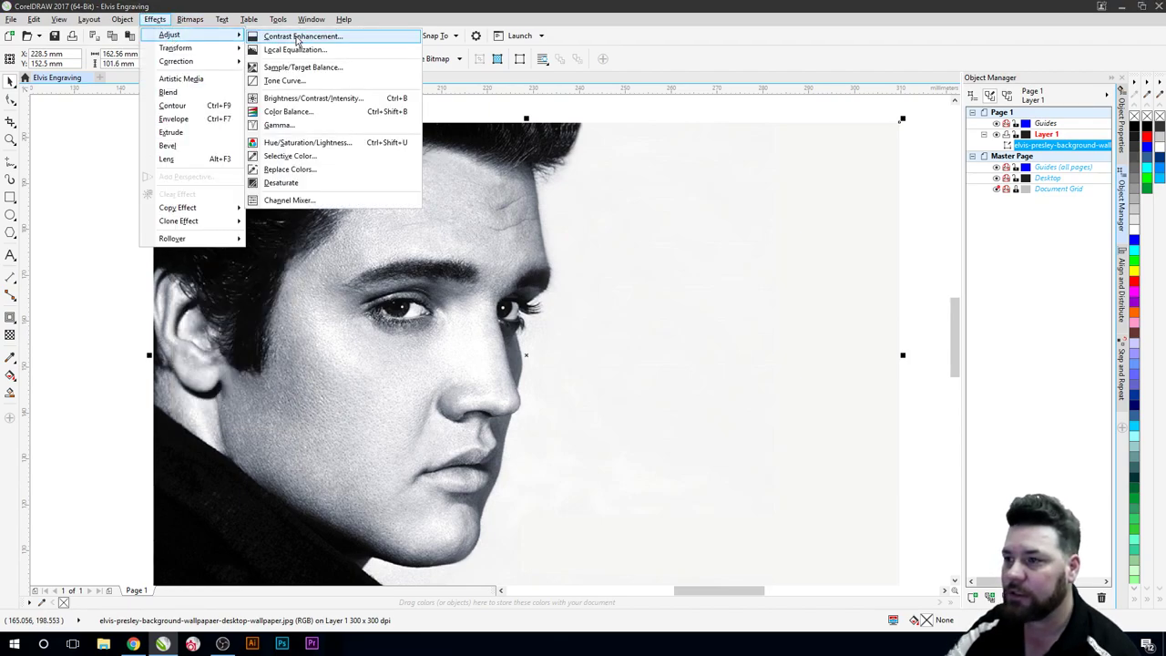
pyautogui.click(305, 98)
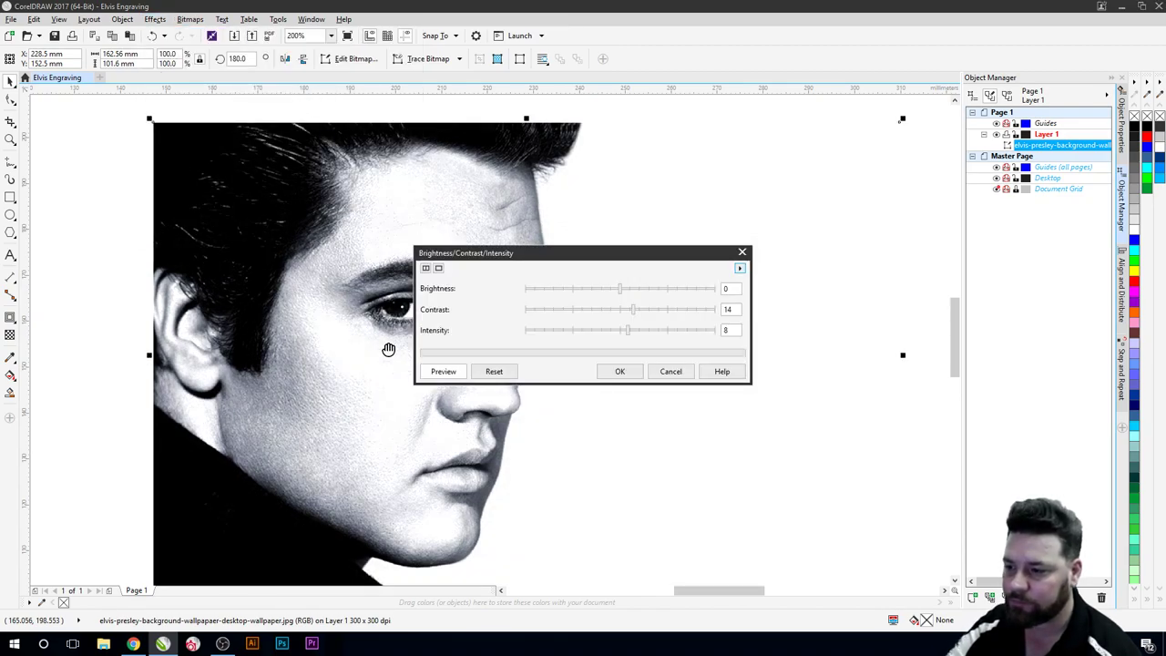
pyautogui.click(506, 372)
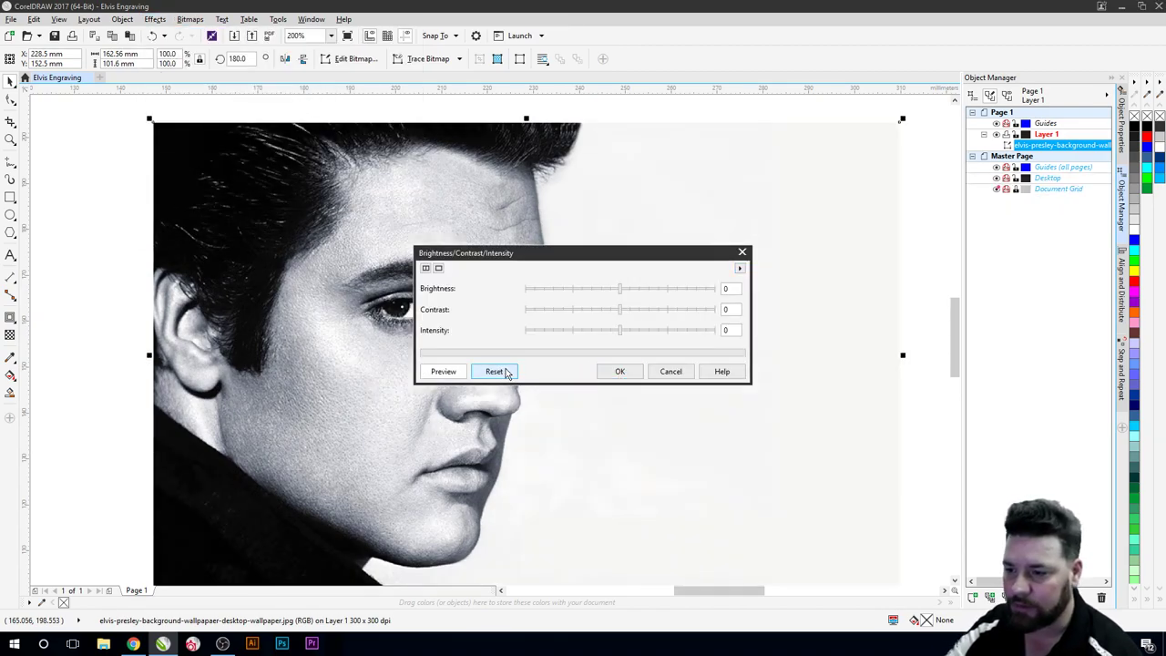
pyautogui.moveTo(567, 258); pyautogui.dragTo(831, 230)
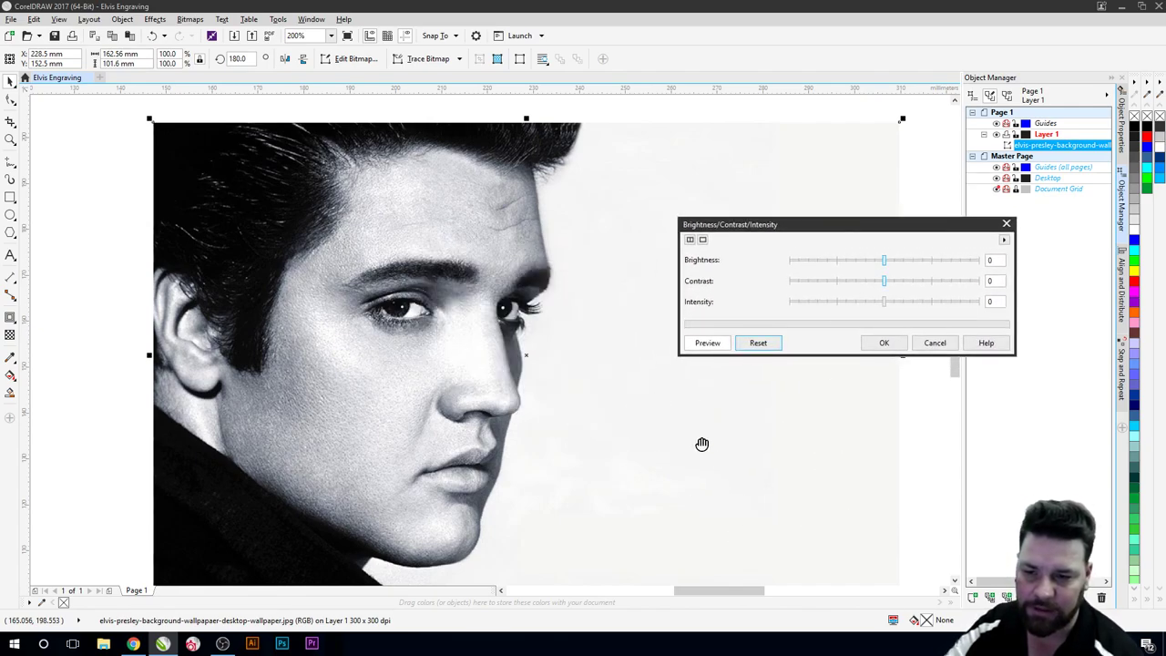
pyautogui.click(890, 302)
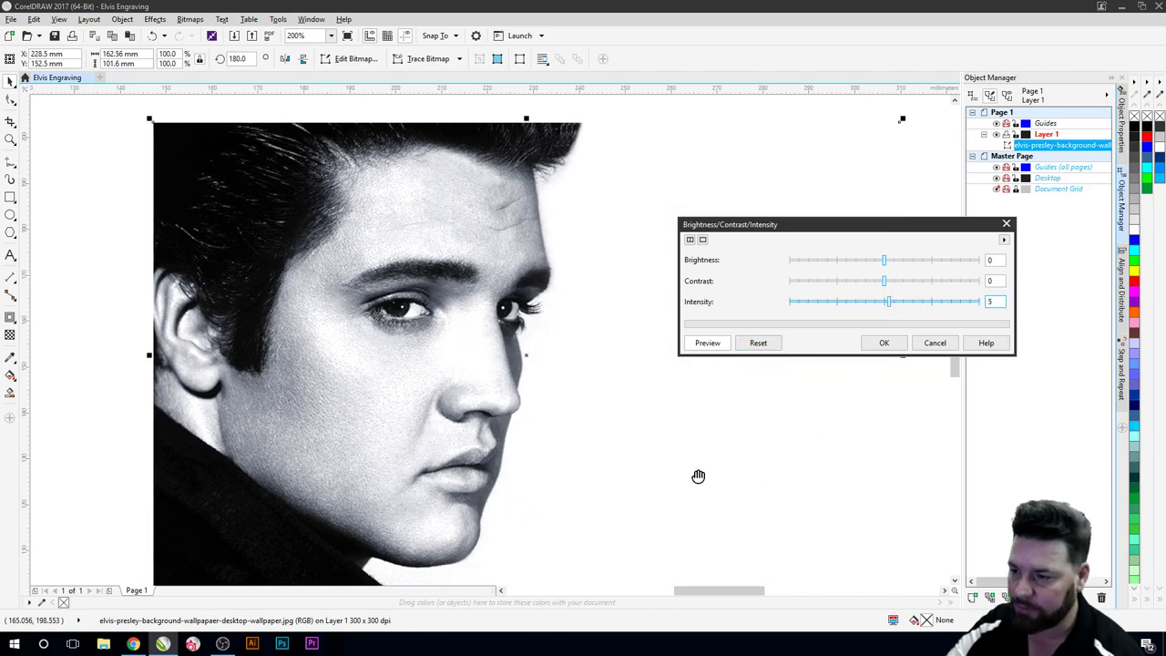
pyautogui.click(890, 285)
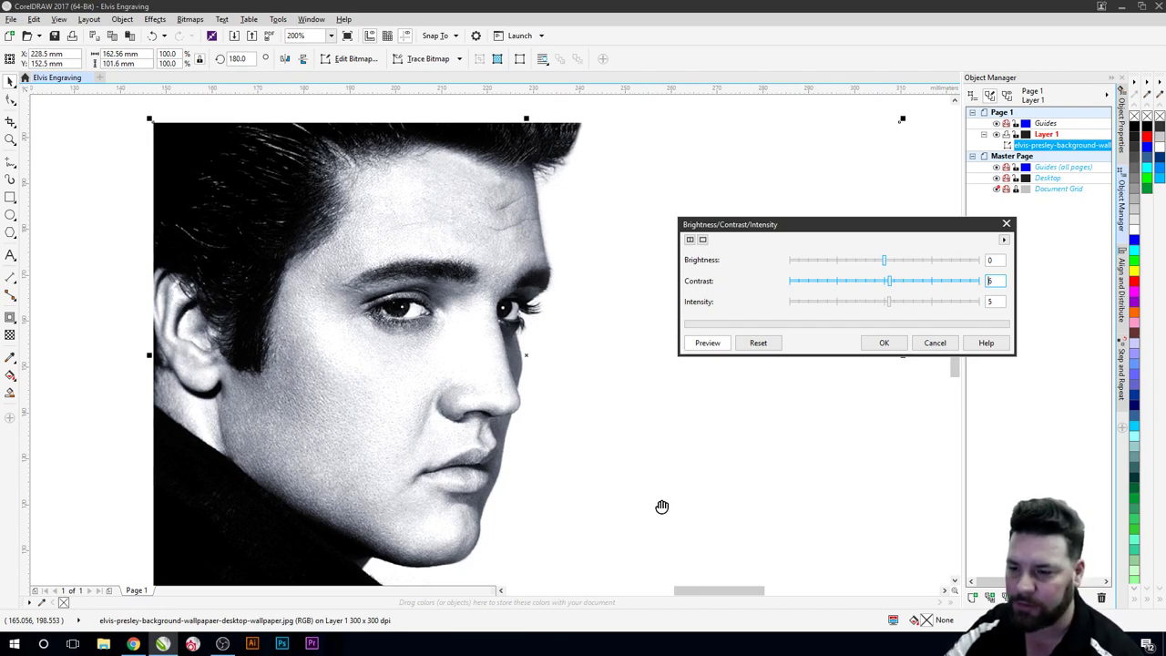
pyautogui.click(888, 343)
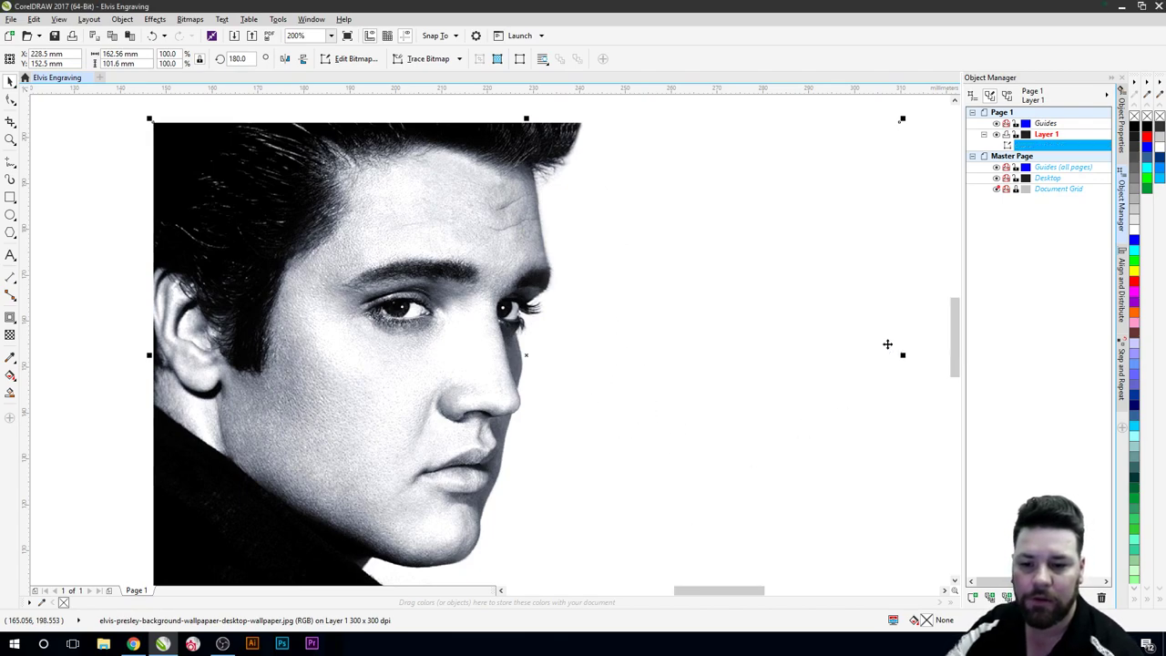
# Step: Open the Unsharp Mask filter and try Percentage 200 with Radius 12
pyautogui.scroll(-2, 486, 338)
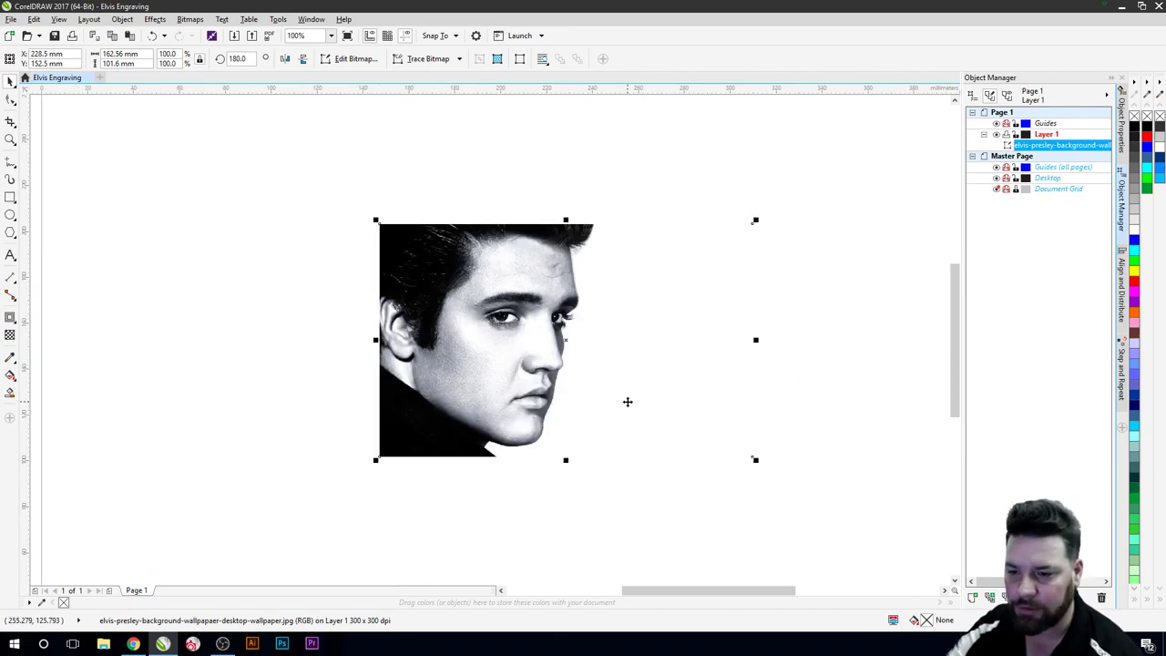
pyautogui.scroll(2, 490, 340)
pyautogui.scroll(-1, 252, 164)
pyautogui.scroll(1, 403, 268)
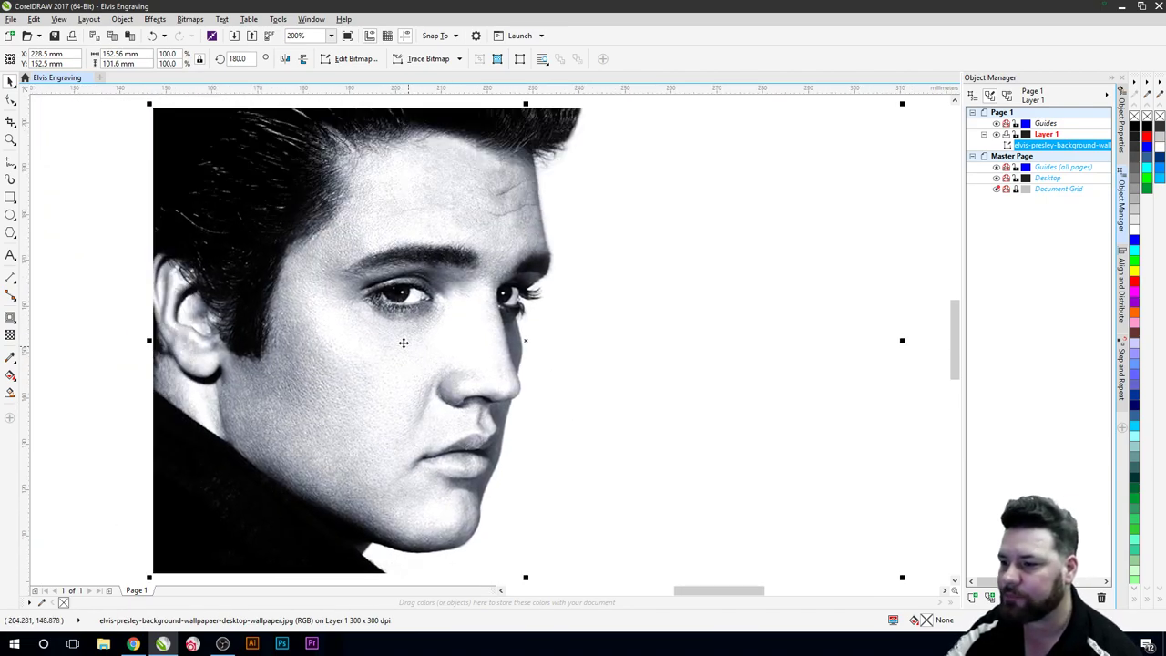
pyautogui.click(190, 20)
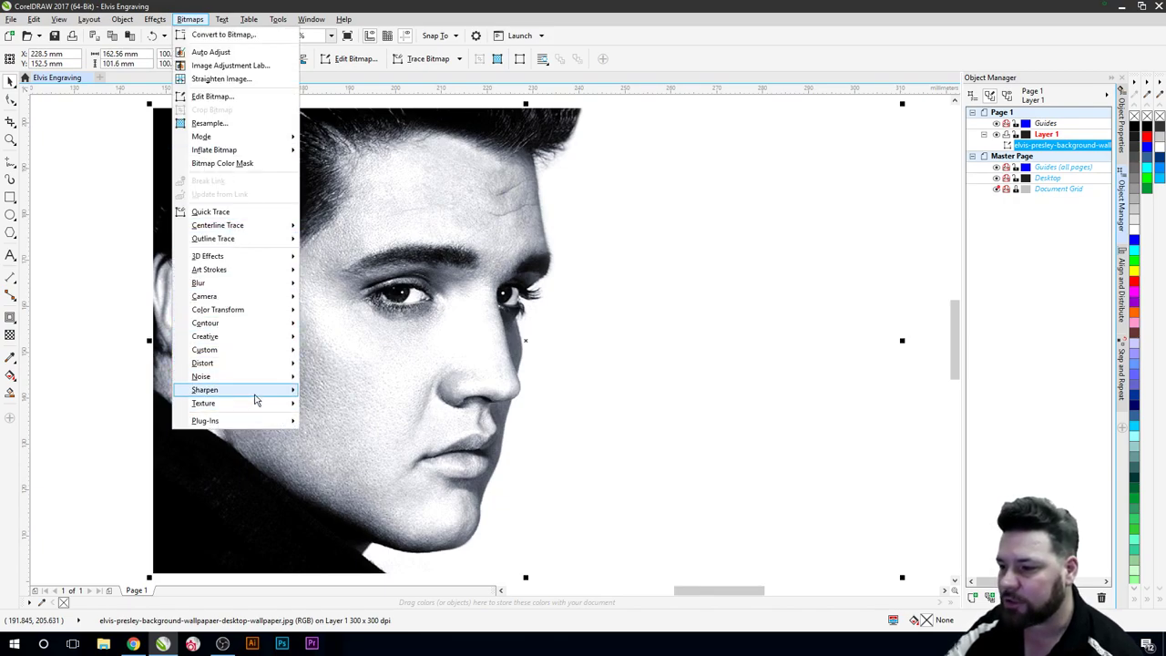
pyautogui.moveTo(258, 390)
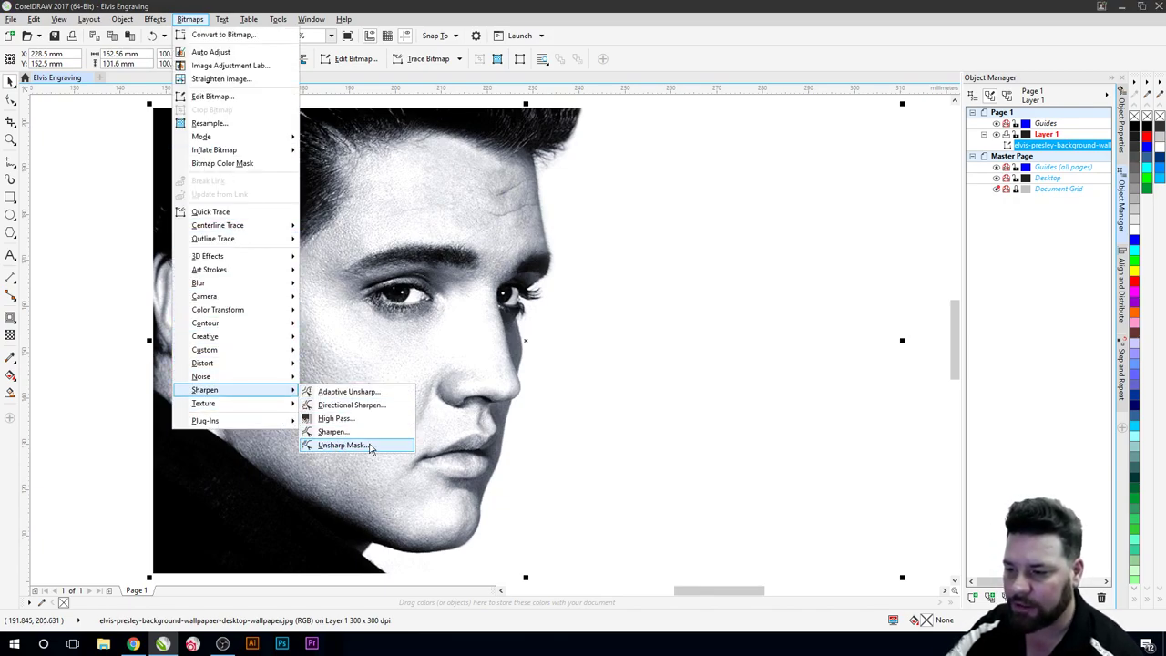
pyautogui.click(342, 446)
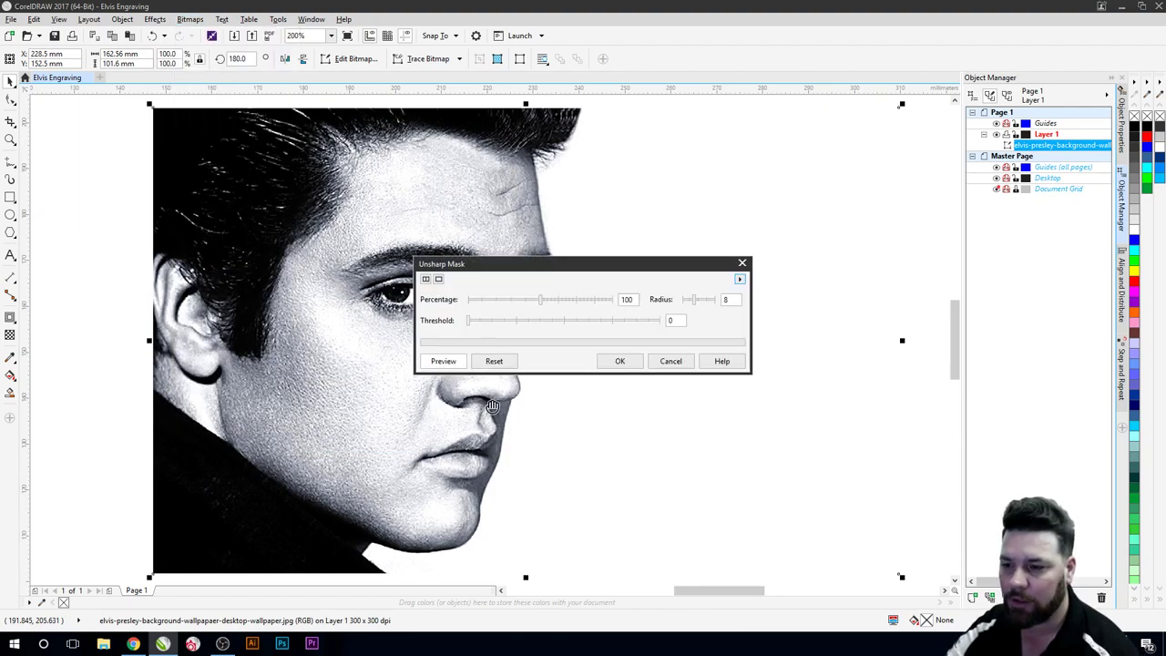
pyautogui.moveTo(531, 268); pyautogui.dragTo(715, 250)
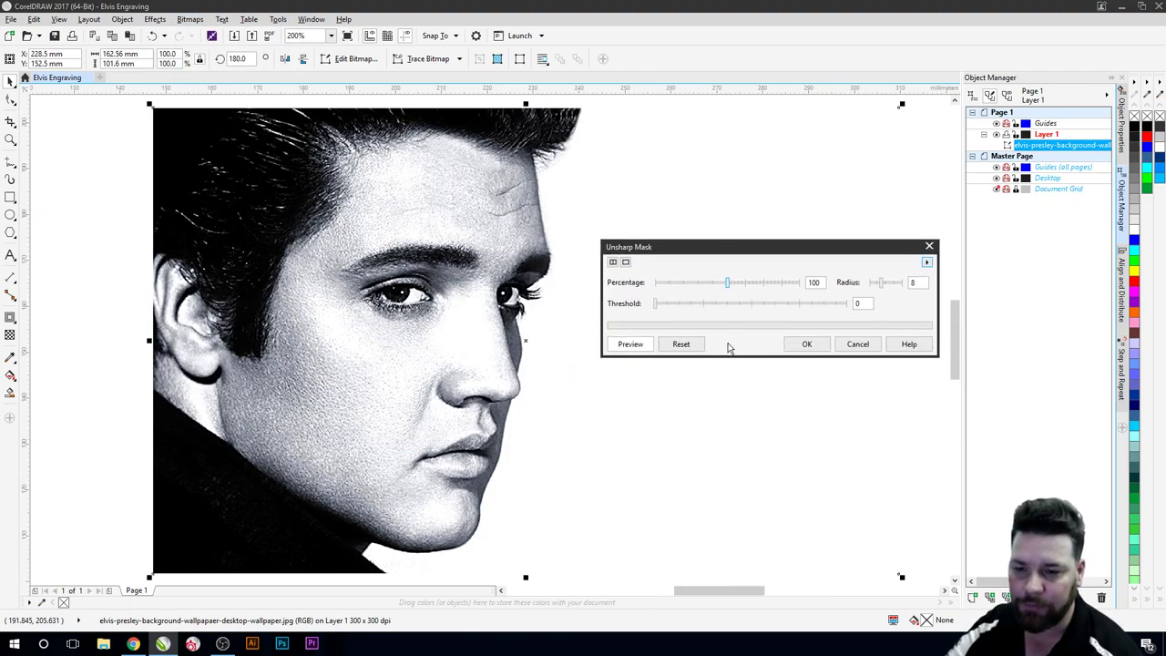
pyautogui.doubleClick(812, 283)
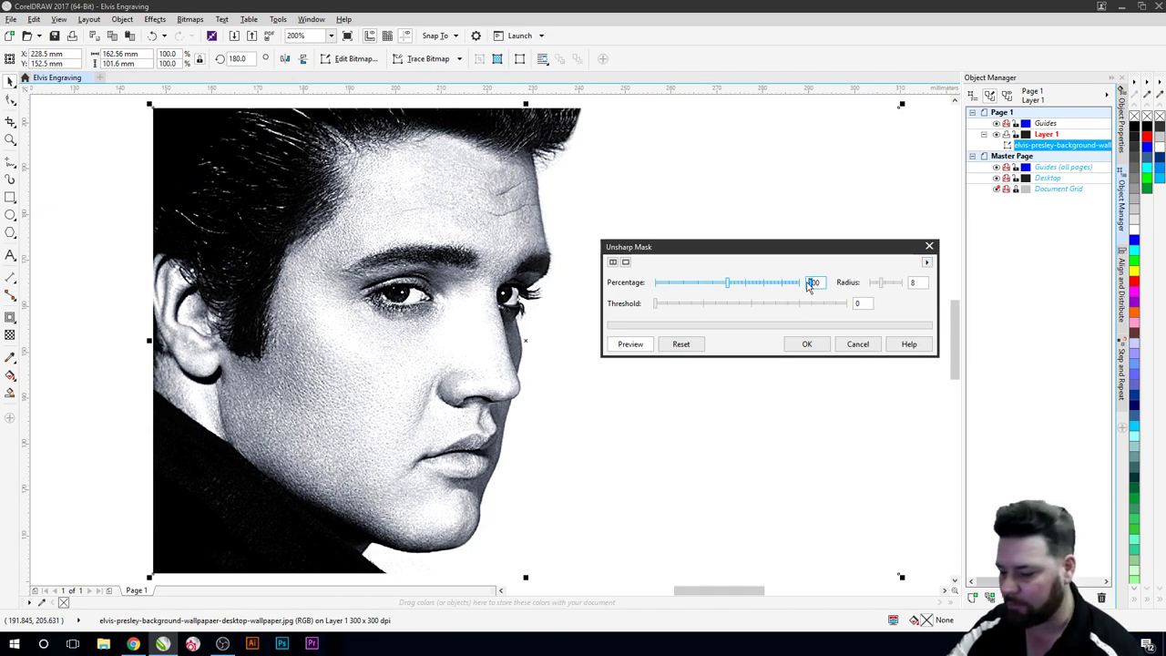
pyautogui.write('200')
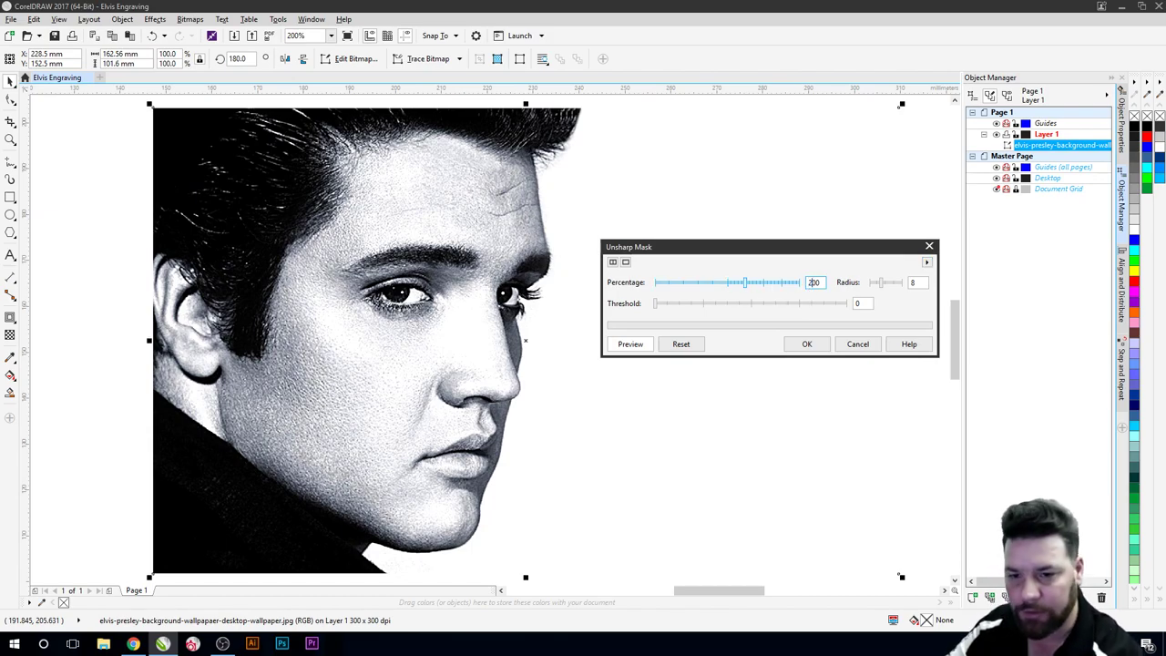
pyautogui.doubleClick(912, 282)
pyautogui.write('12')
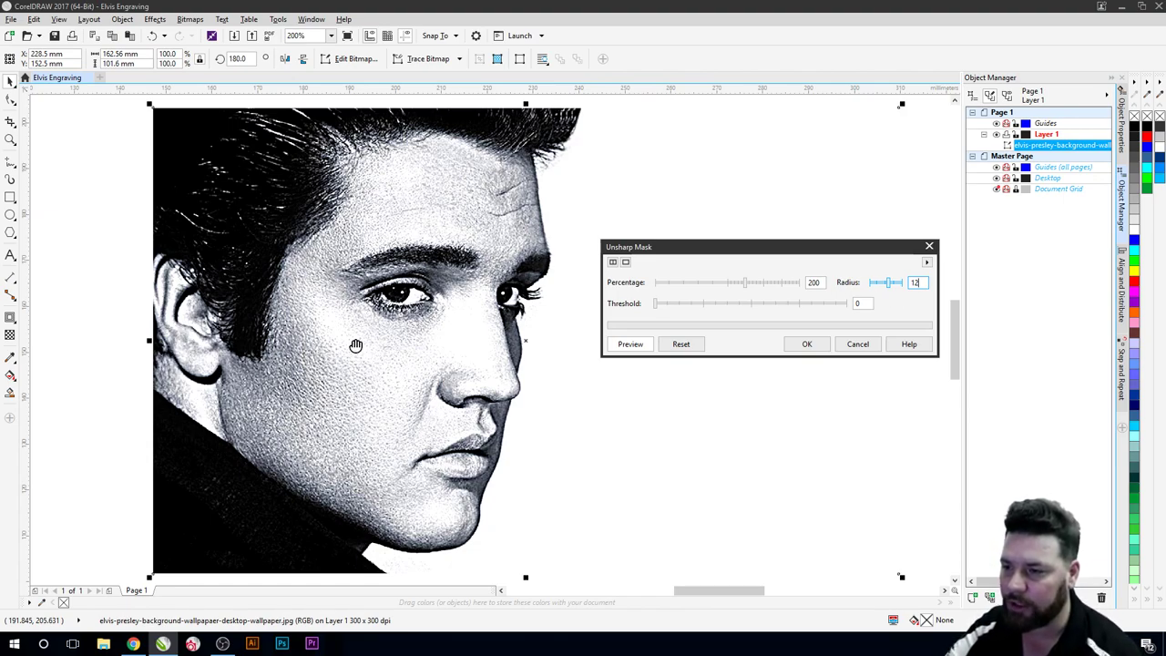
# Step: Settle on Percentage 150 and Radius about 3, and apply the unsharp mask
pyautogui.click(745, 283)
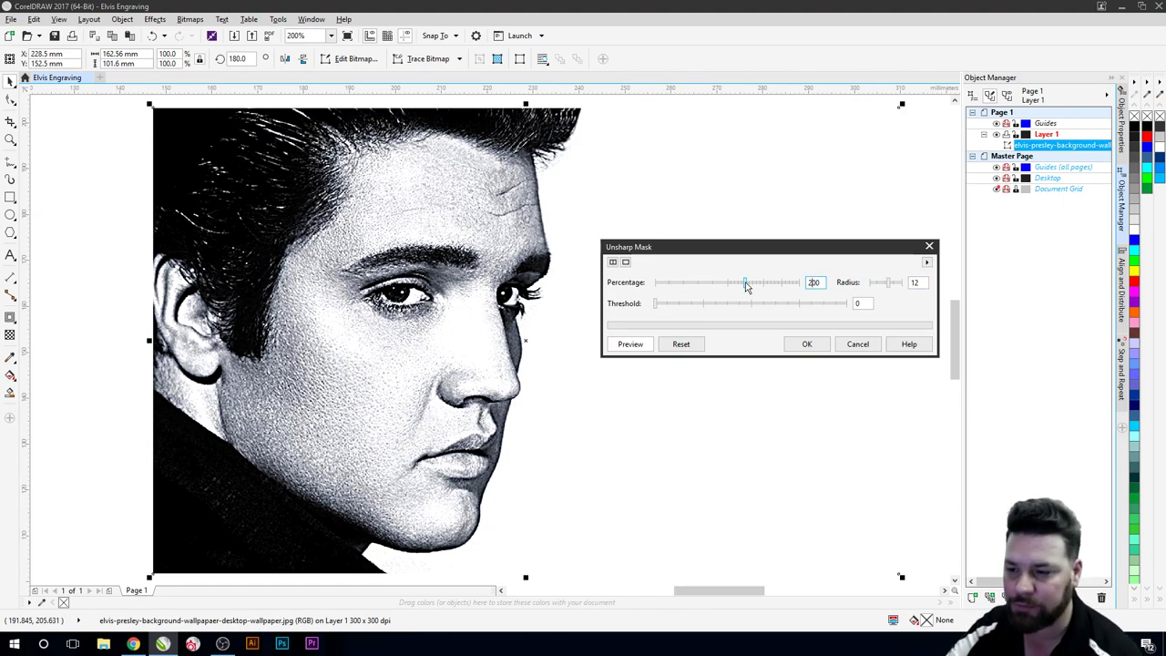
pyautogui.moveTo(744, 282); pyautogui.dragTo(733, 285)
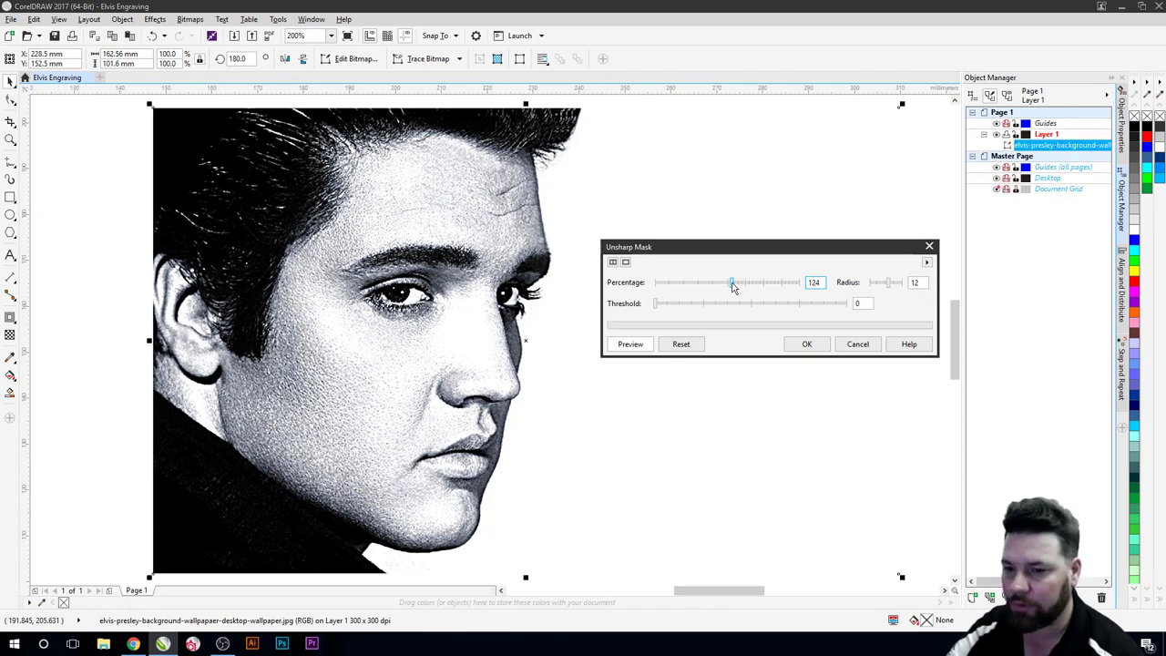
pyautogui.moveTo(734, 286); pyautogui.dragTo(737, 287)
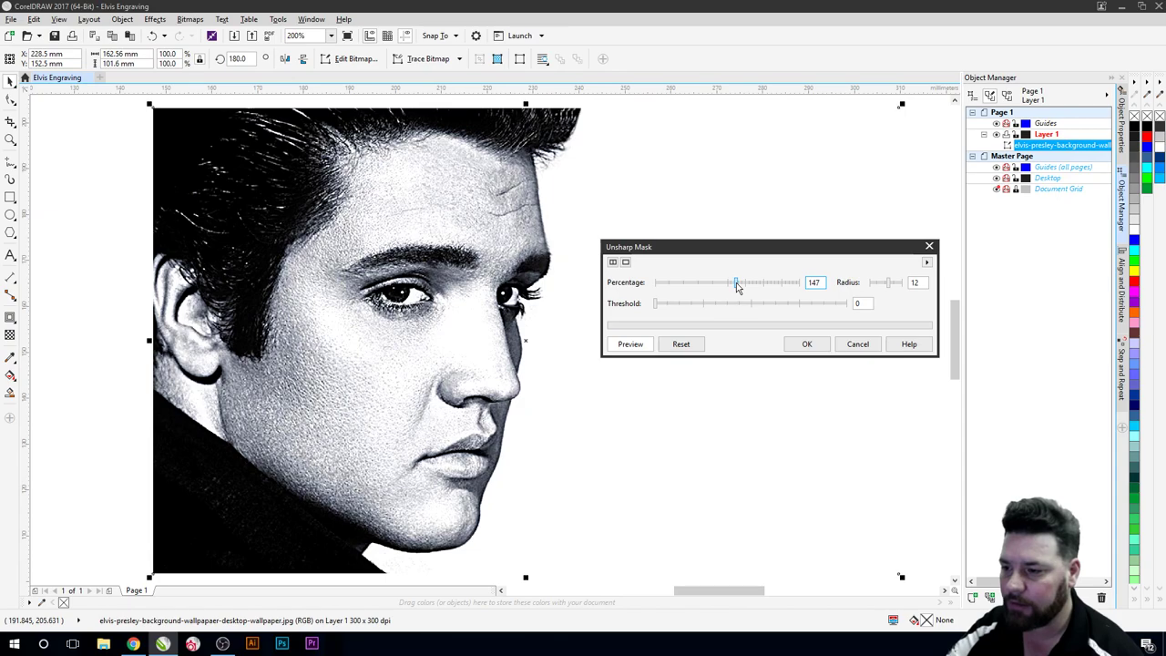
pyautogui.doubleClick(817, 284)
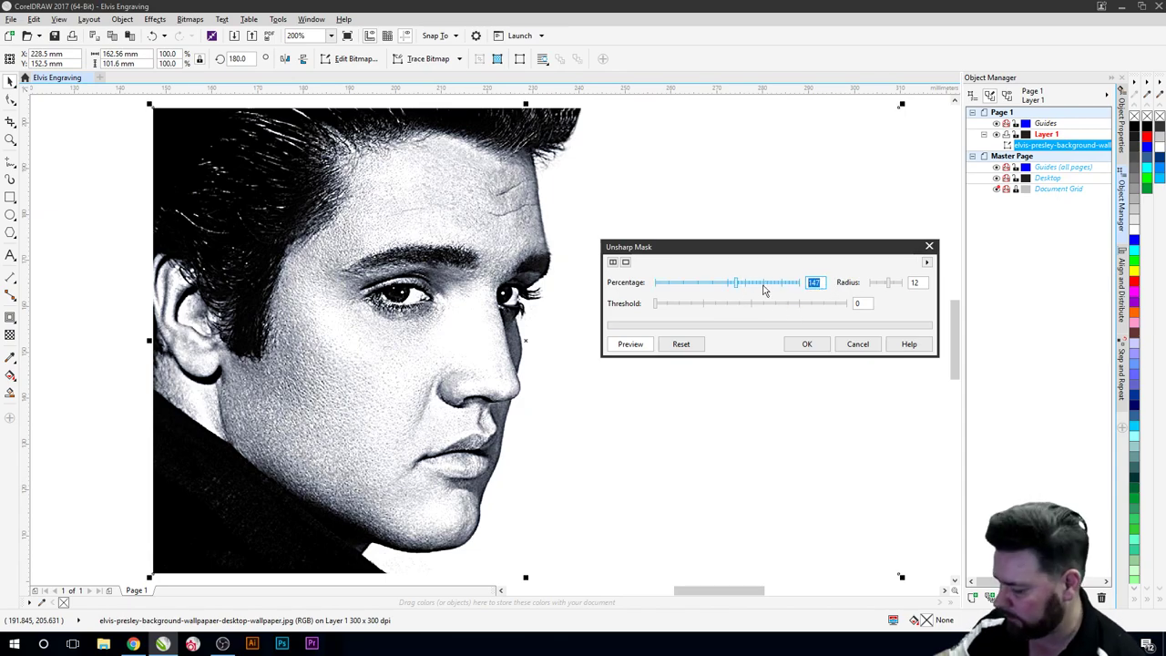
pyautogui.write('150')
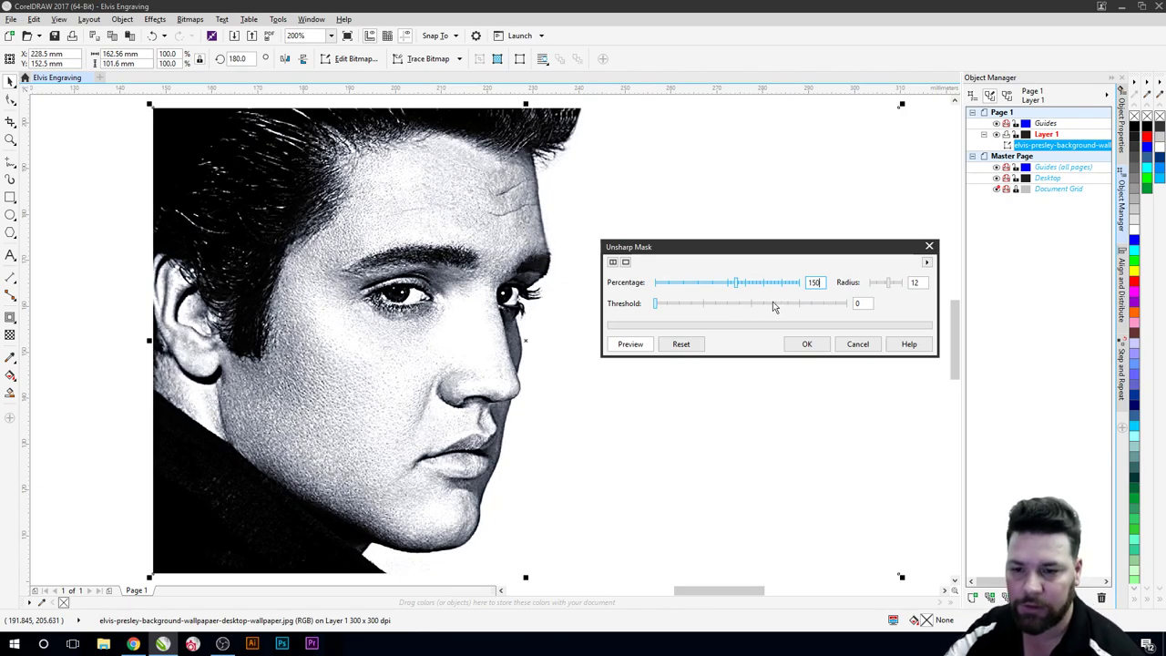
pyautogui.click(916, 282)
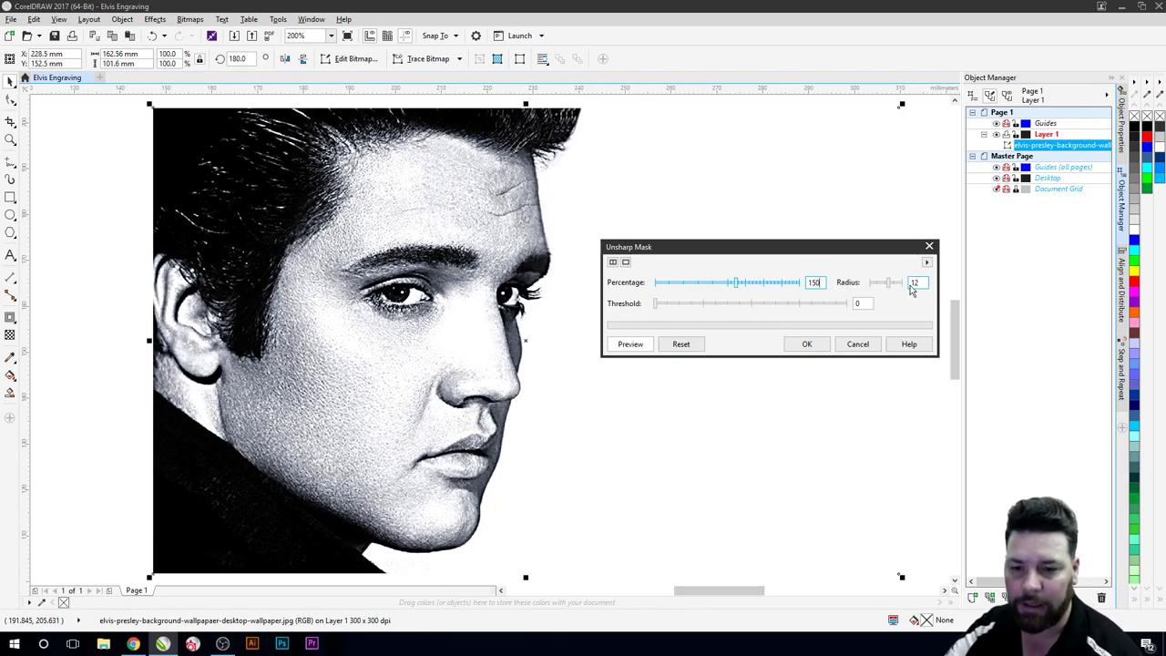
pyautogui.moveTo(888, 286); pyautogui.dragTo(886, 286)
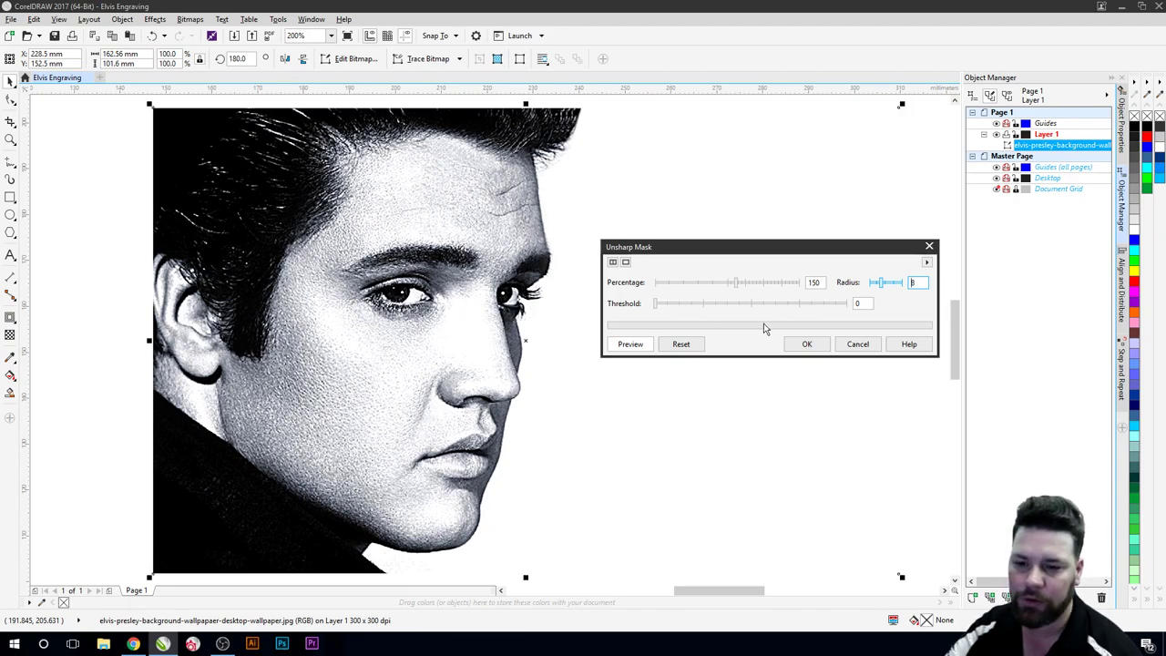
pyautogui.click(808, 345)
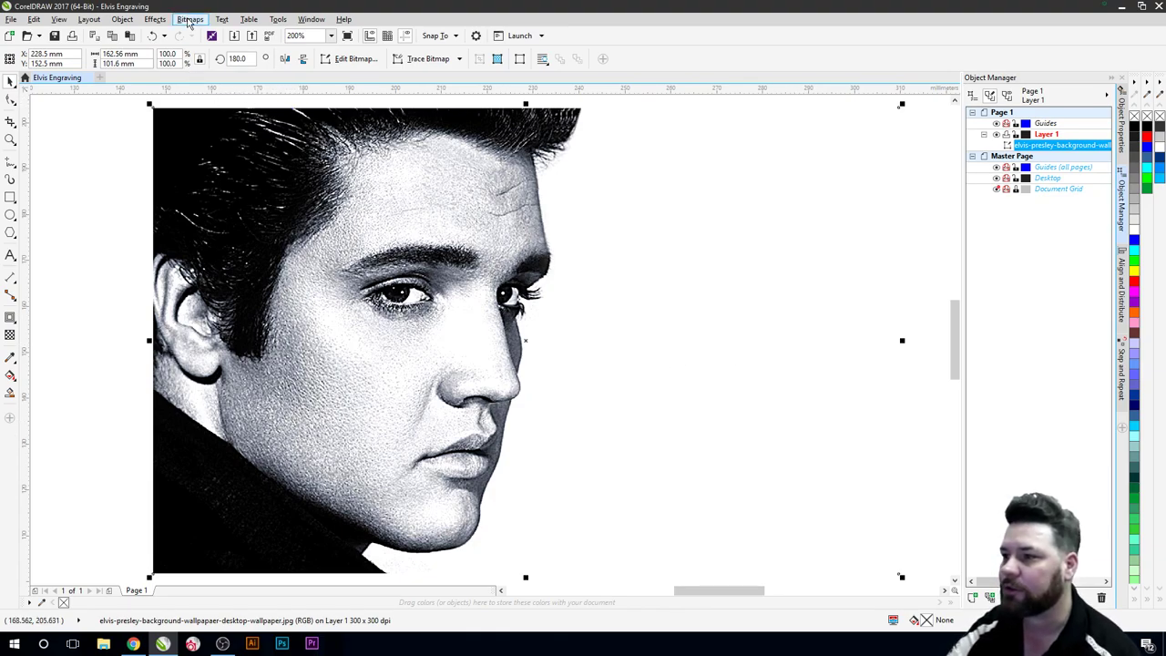
pyautogui.click(189, 20)
pyautogui.moveTo(203, 143)
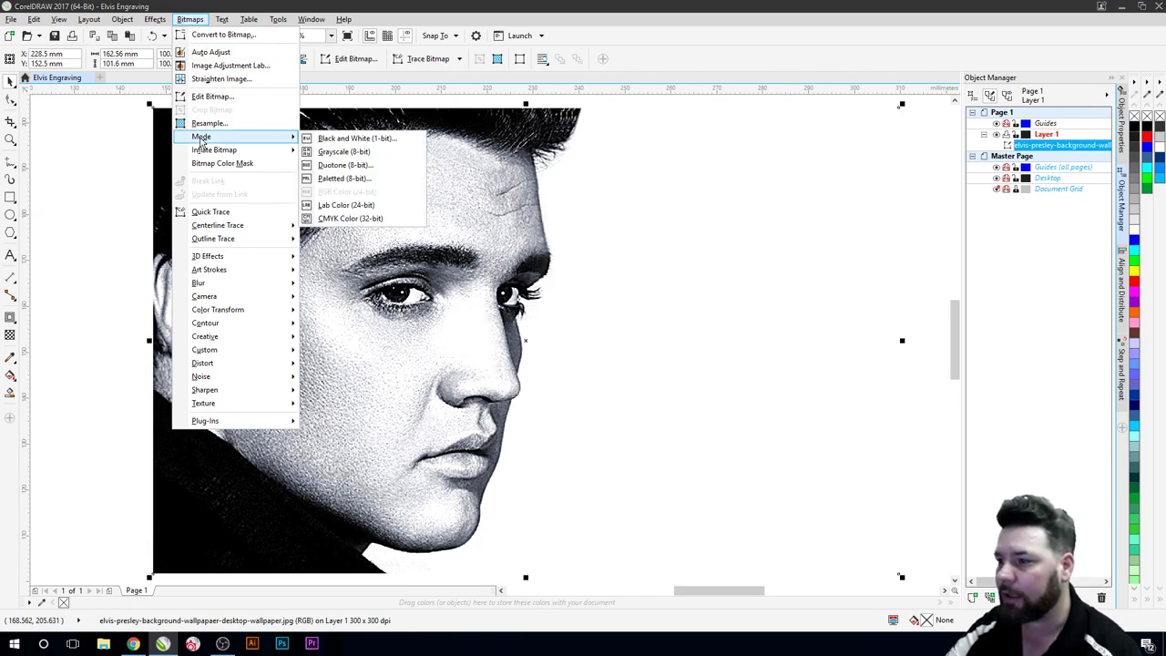
pyautogui.click(349, 139)
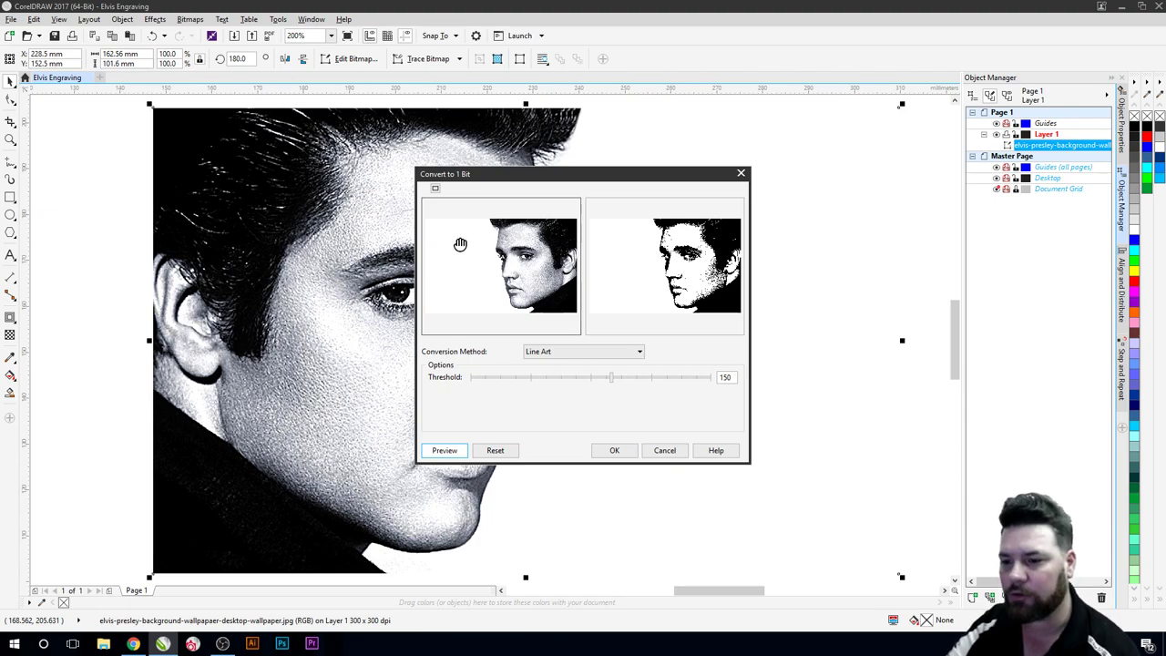
pyautogui.click(590, 355)
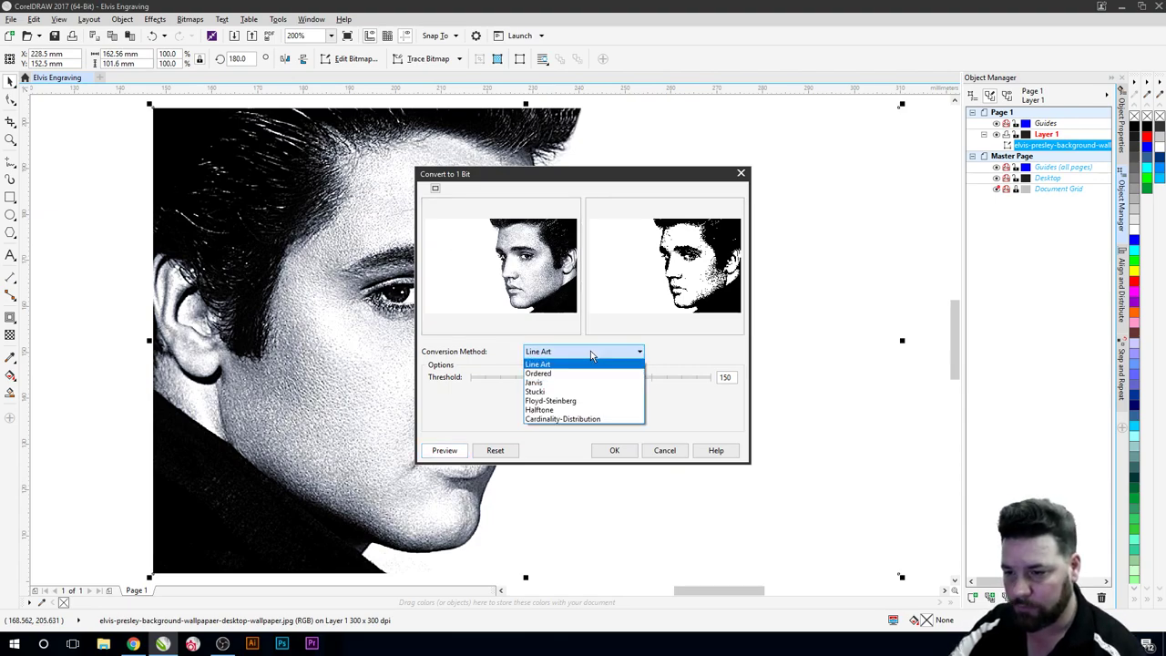
pyautogui.click(582, 404)
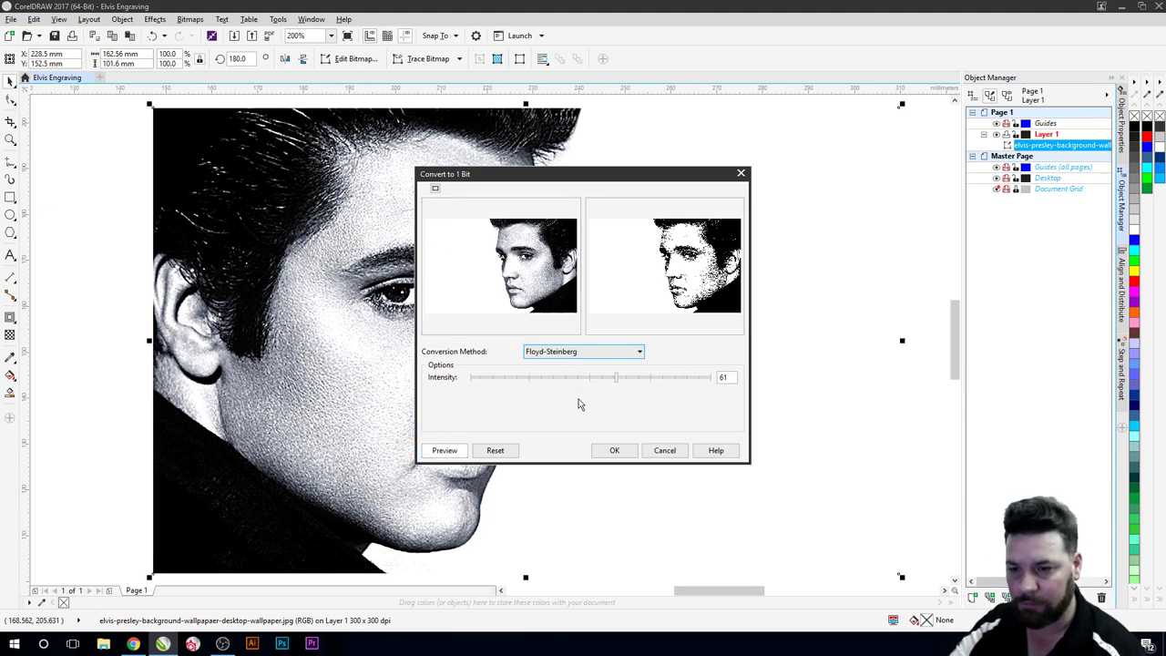
pyautogui.click(549, 260)
pyautogui.click(549, 258)
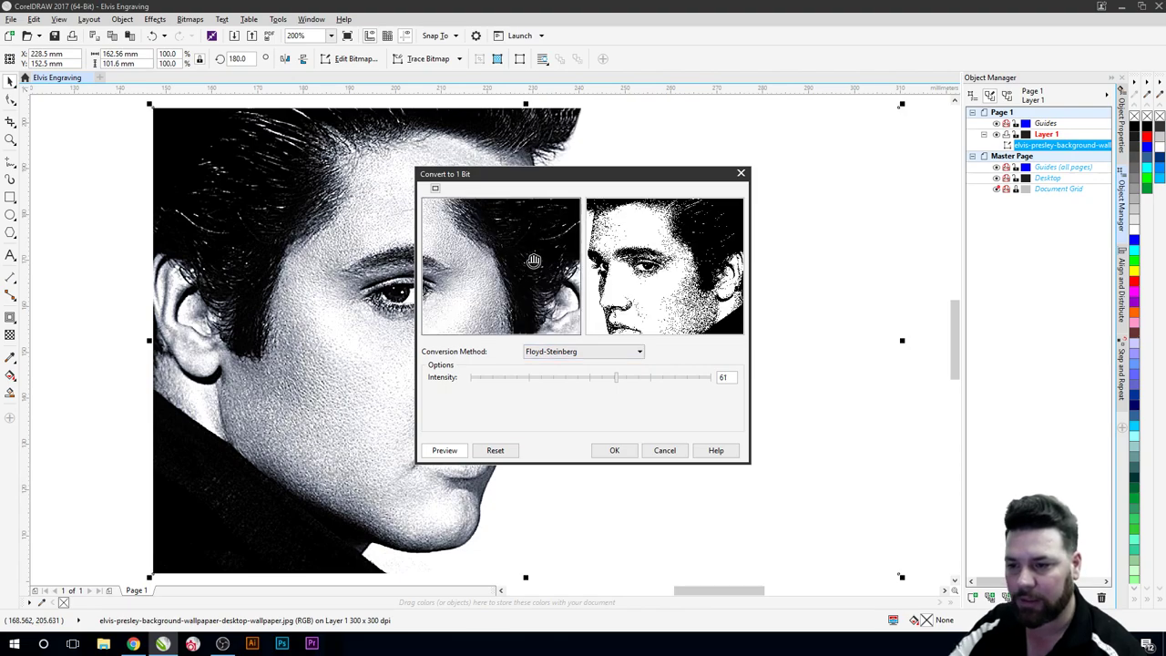
pyautogui.click(494, 274)
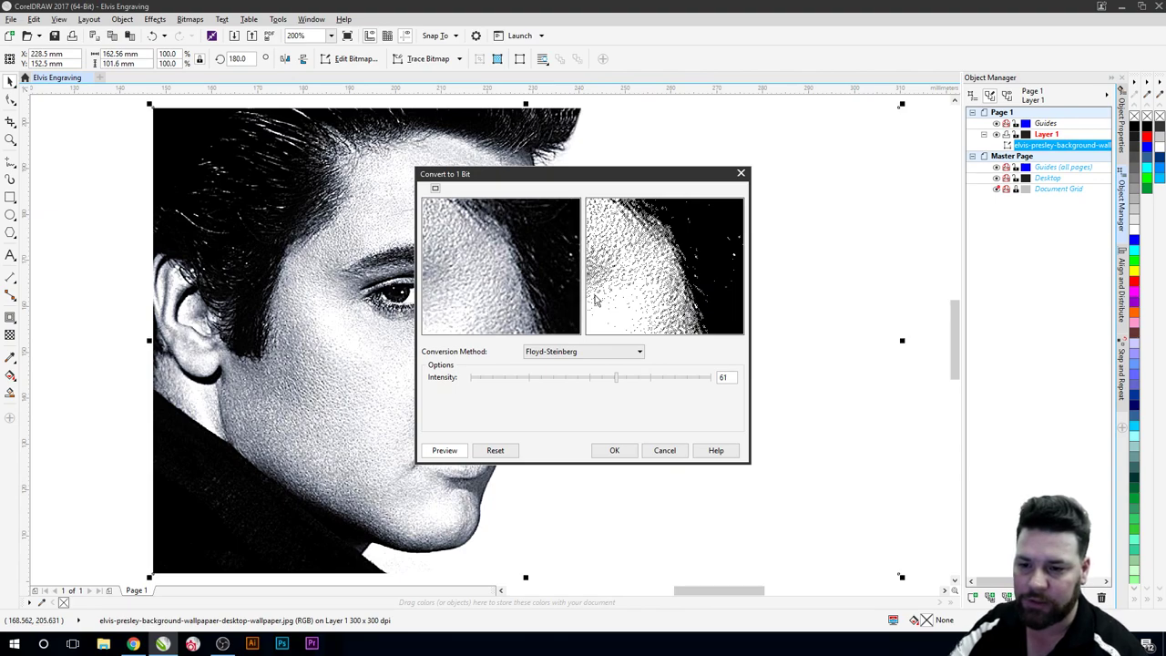
pyautogui.moveTo(495, 300); pyautogui.dragTo(501, 260)
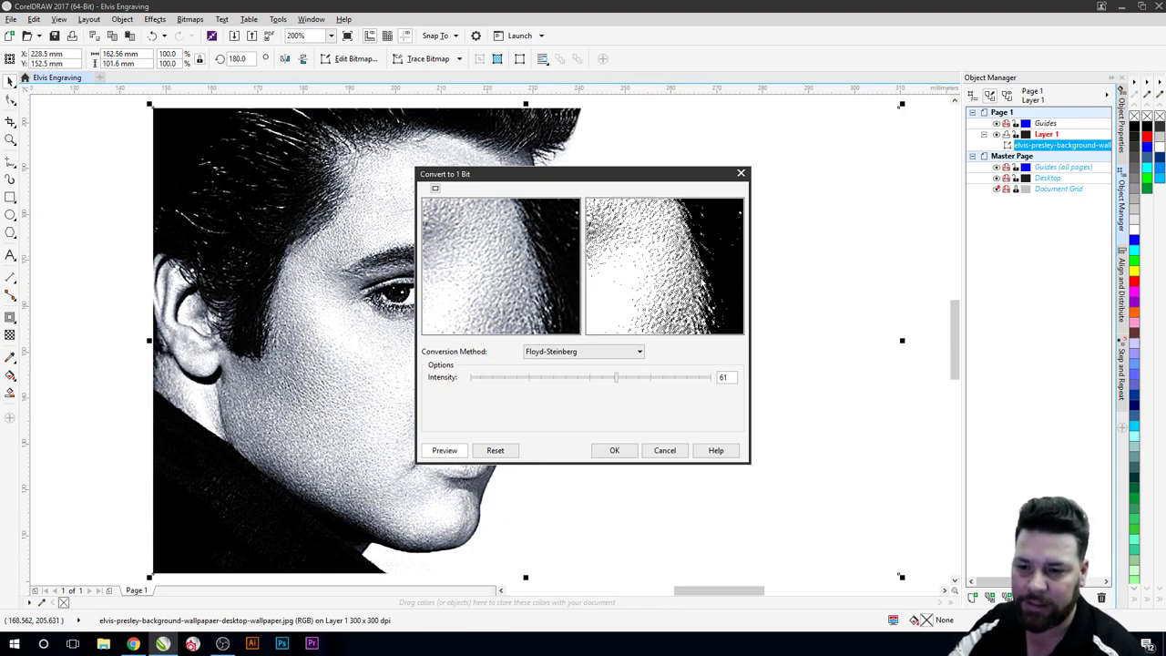
pyautogui.click(500, 287)
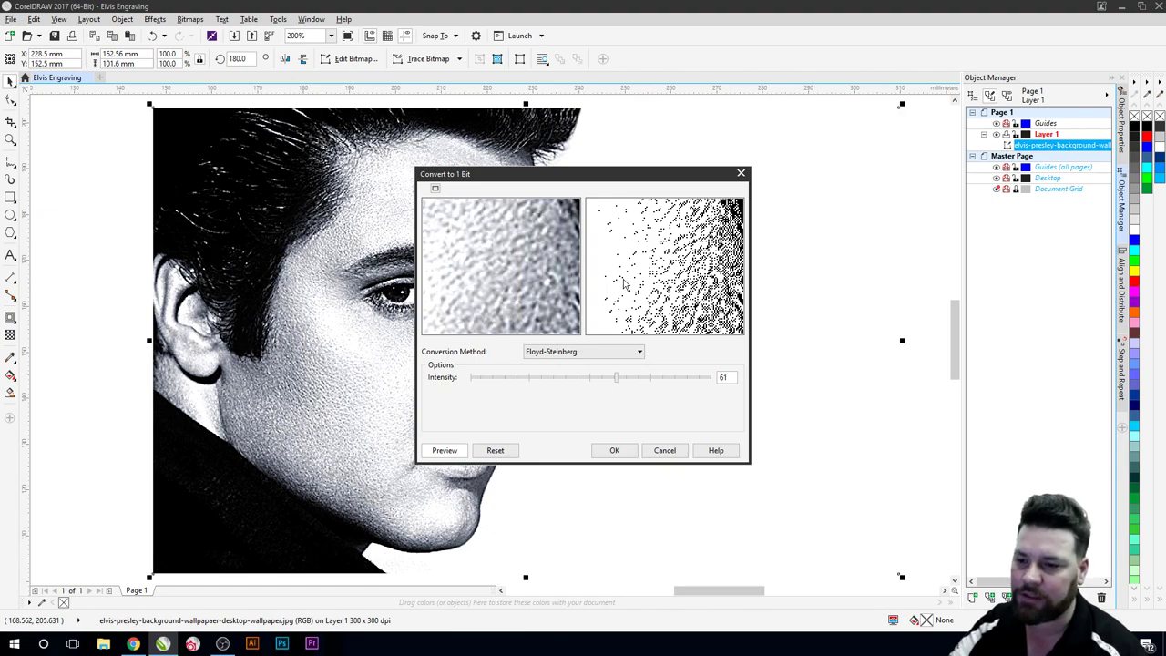
pyautogui.moveTo(626, 285); pyautogui.dragTo(510, 286)
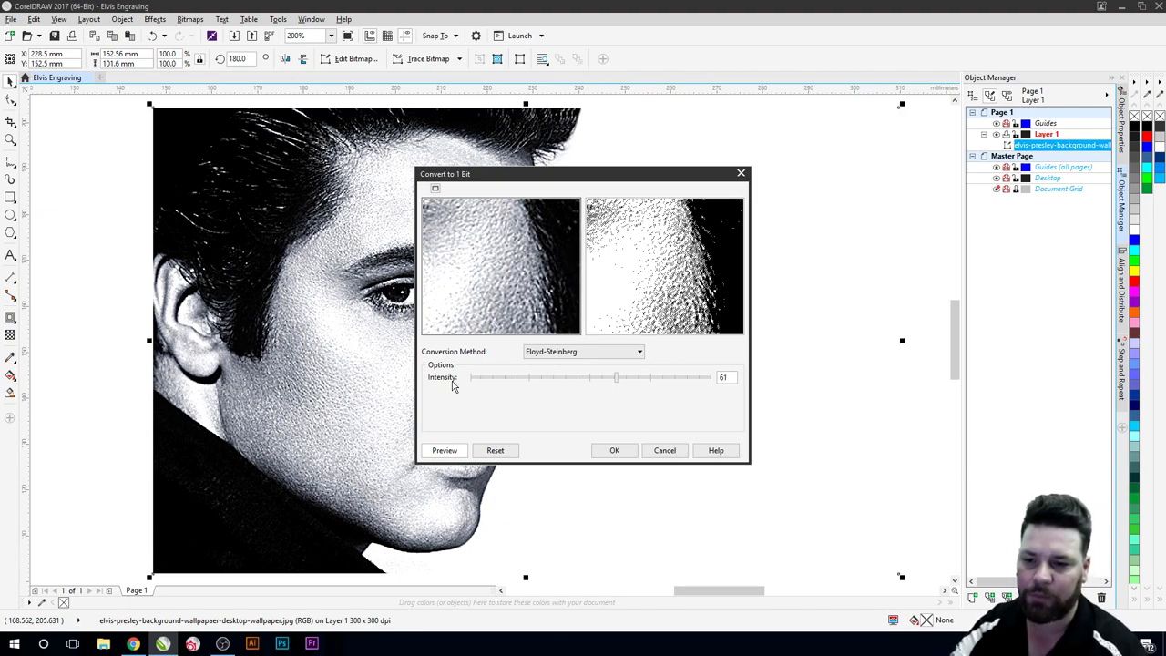
pyautogui.click(664, 450)
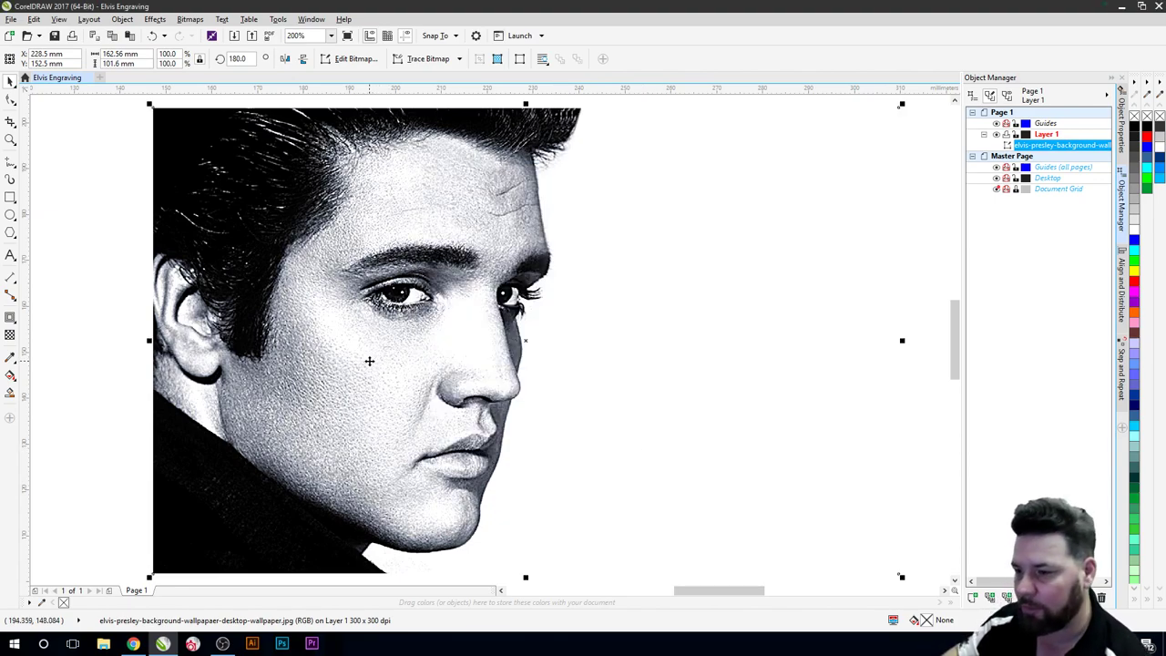
# Step: Undo the sharpening and preview a 1-bit Black and White conversion using Floyd-Steinberg dithering
pyautogui.hotkey('ctrl', 'z')
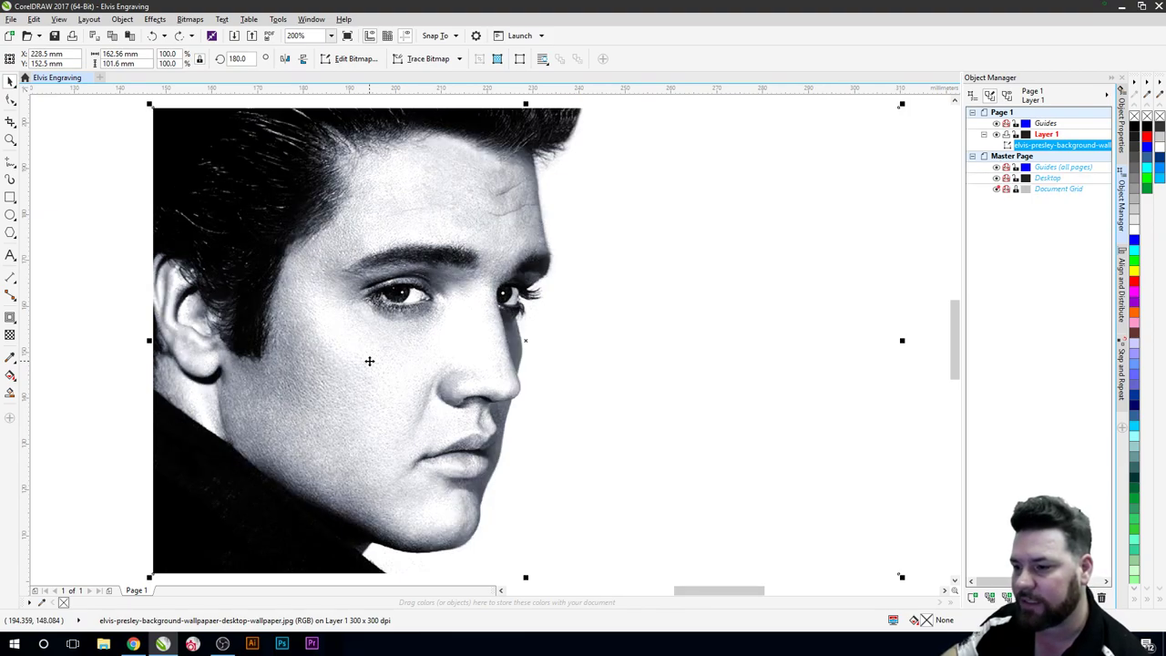
pyautogui.click(191, 19)
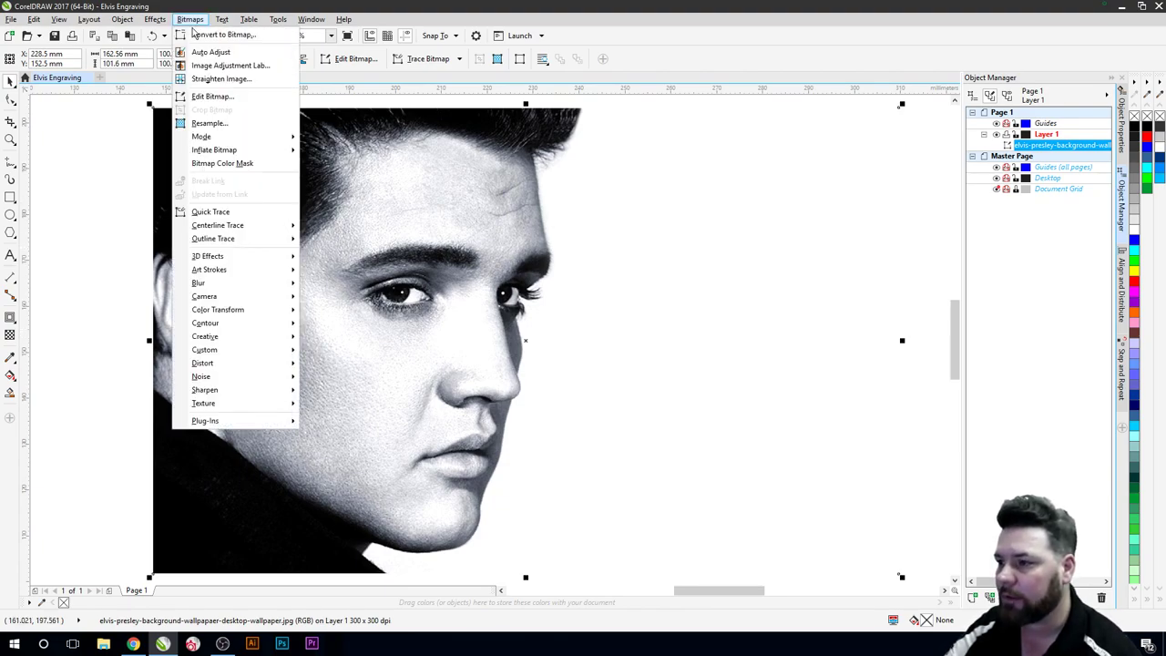
pyautogui.moveTo(225, 138)
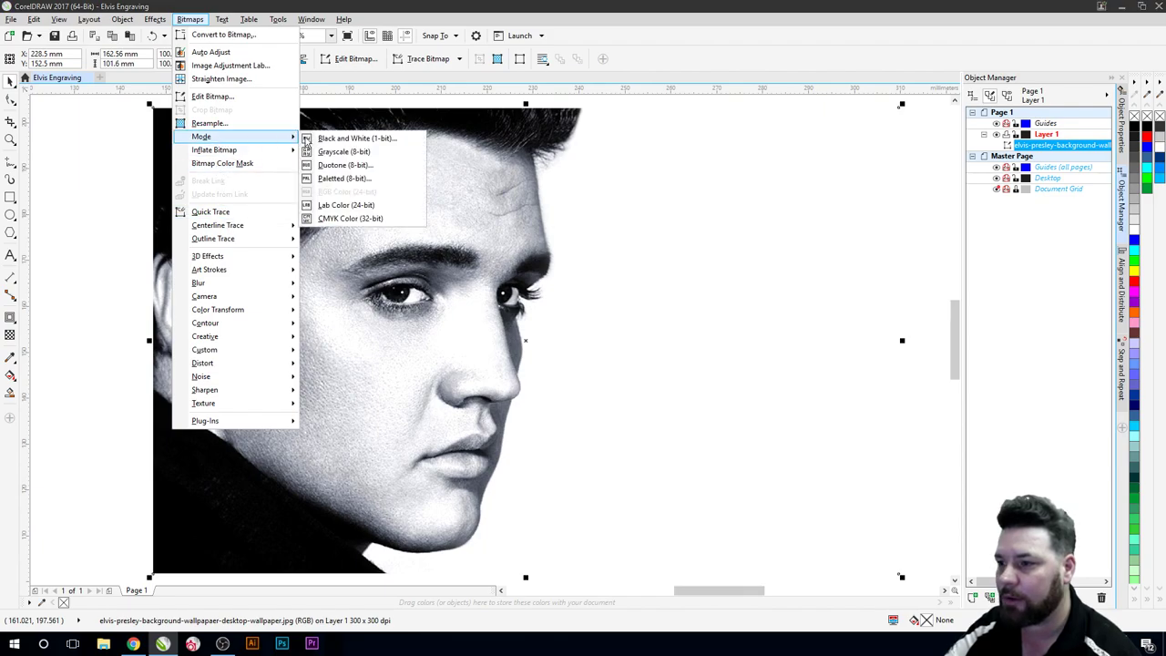
pyautogui.click(355, 139)
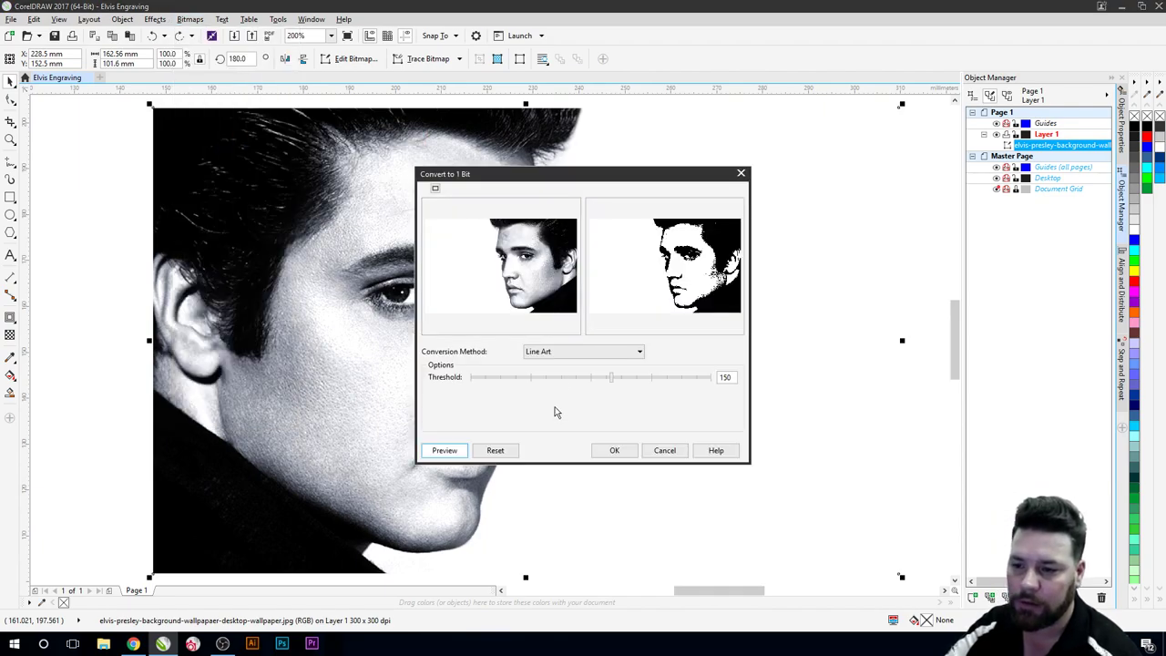
pyautogui.click(547, 351)
pyautogui.click(551, 405)
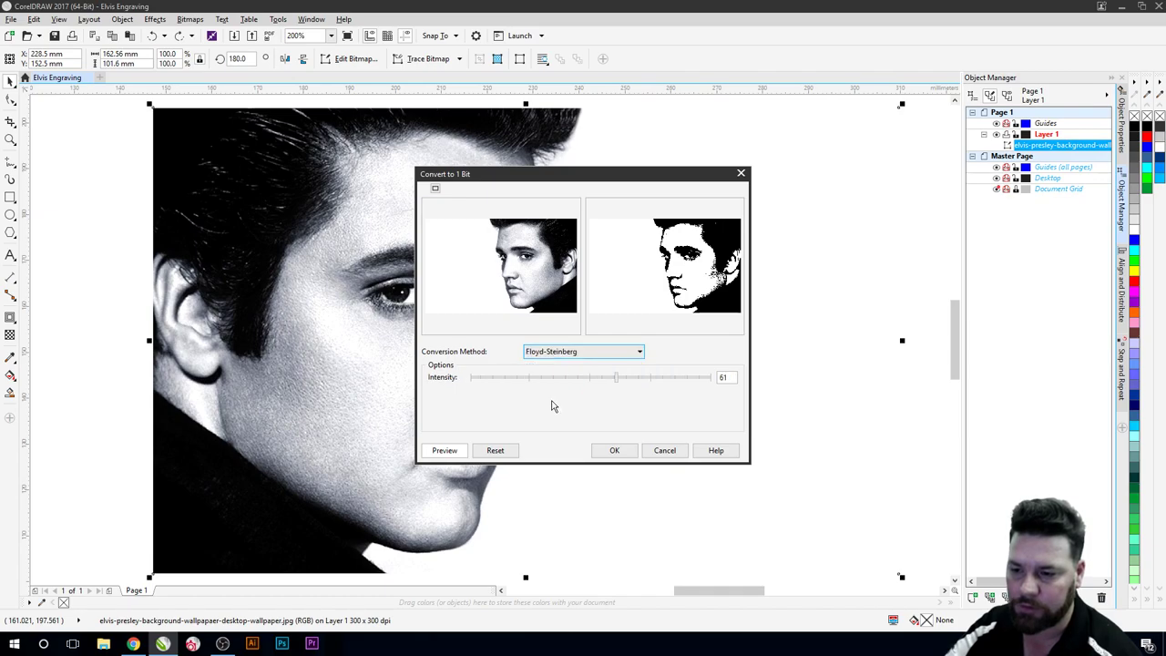
# Step: Zoom the conversion previews in on Elvis's face down to the cheek skin texture
pyautogui.click(535, 280)
pyautogui.click(533, 273)
pyautogui.click(529, 262)
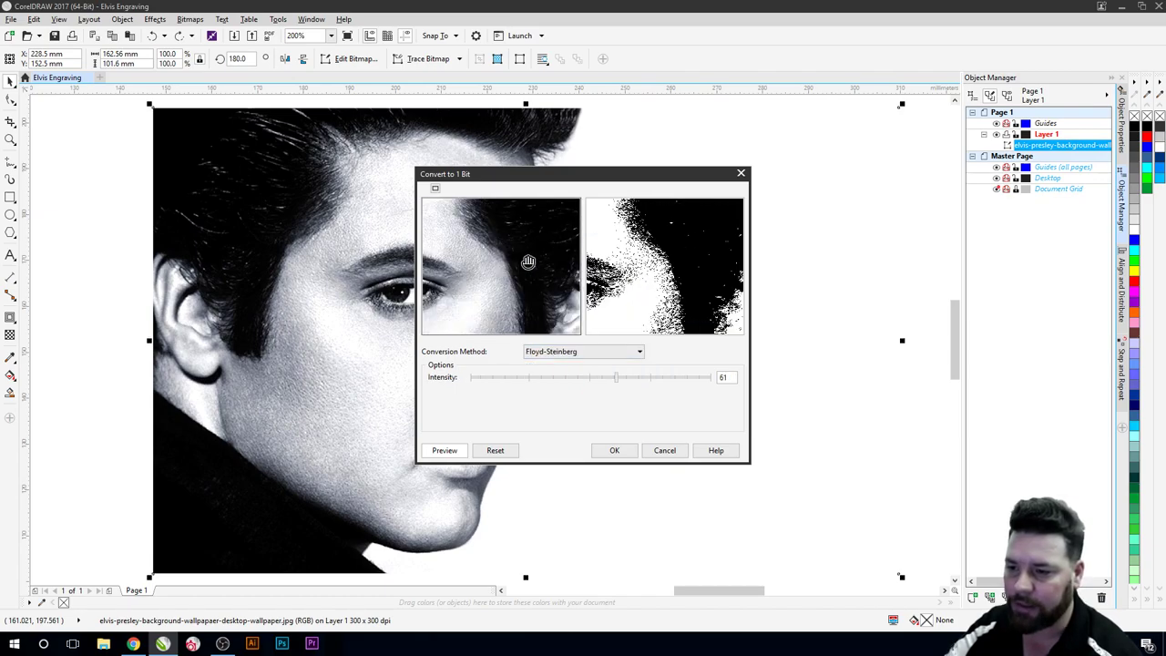
pyautogui.click(494, 289)
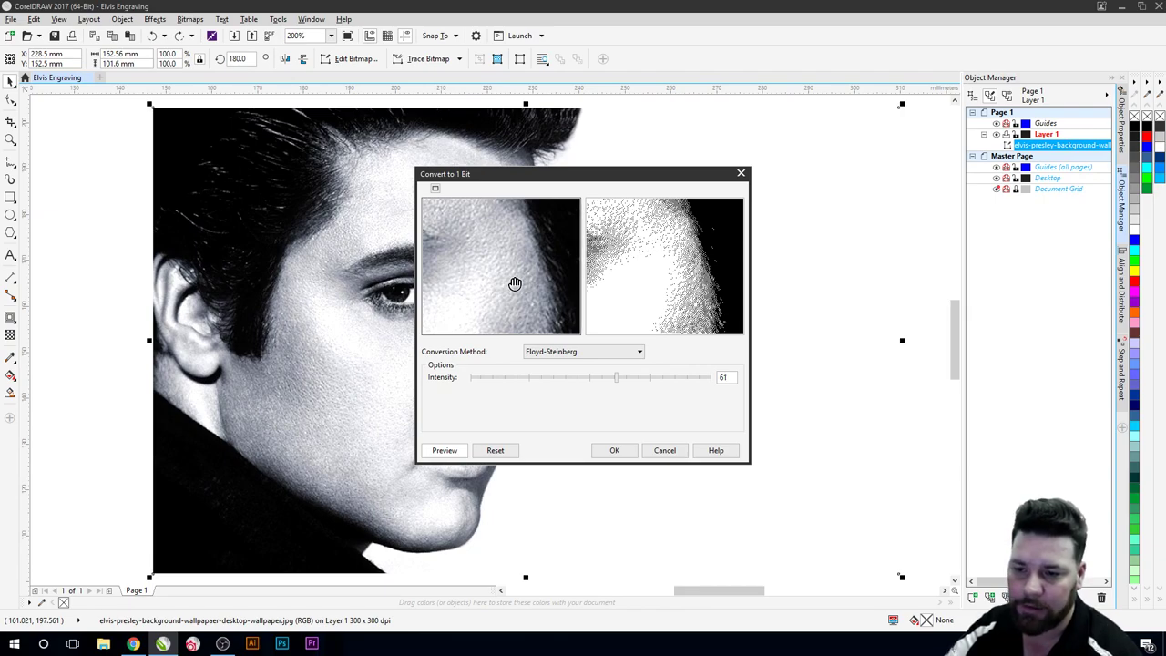
pyautogui.click(514, 283)
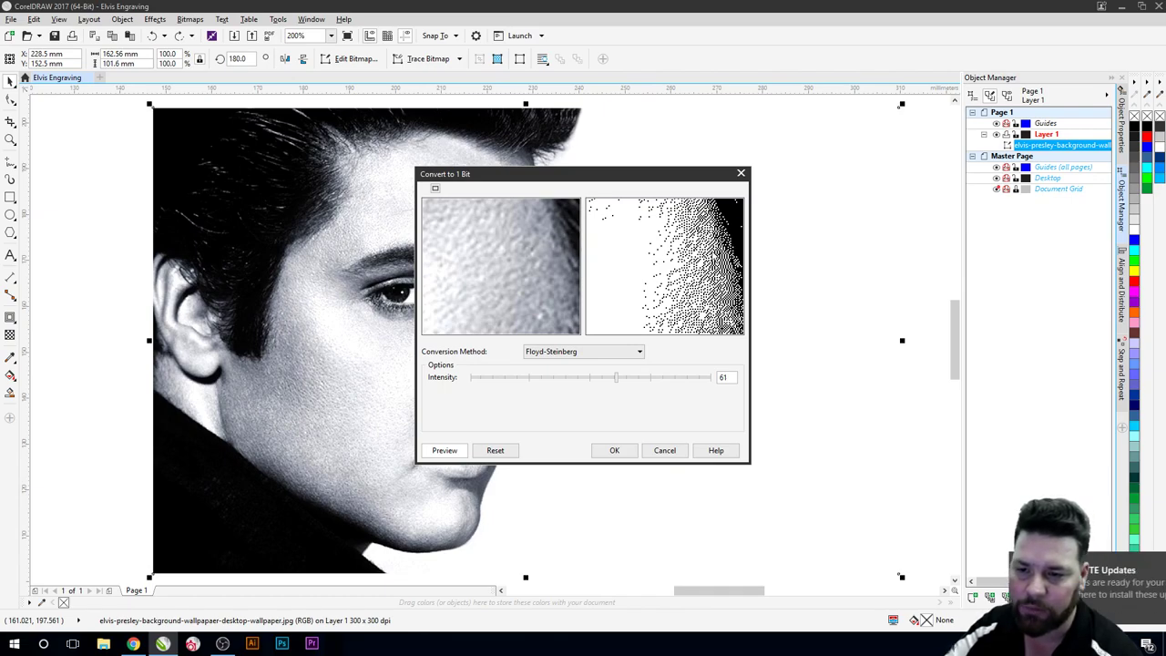
# Step: Inspect the dither dots, zoom out and pan the previews, then cancel the 1-bit conversion
pyautogui.click(492, 276)
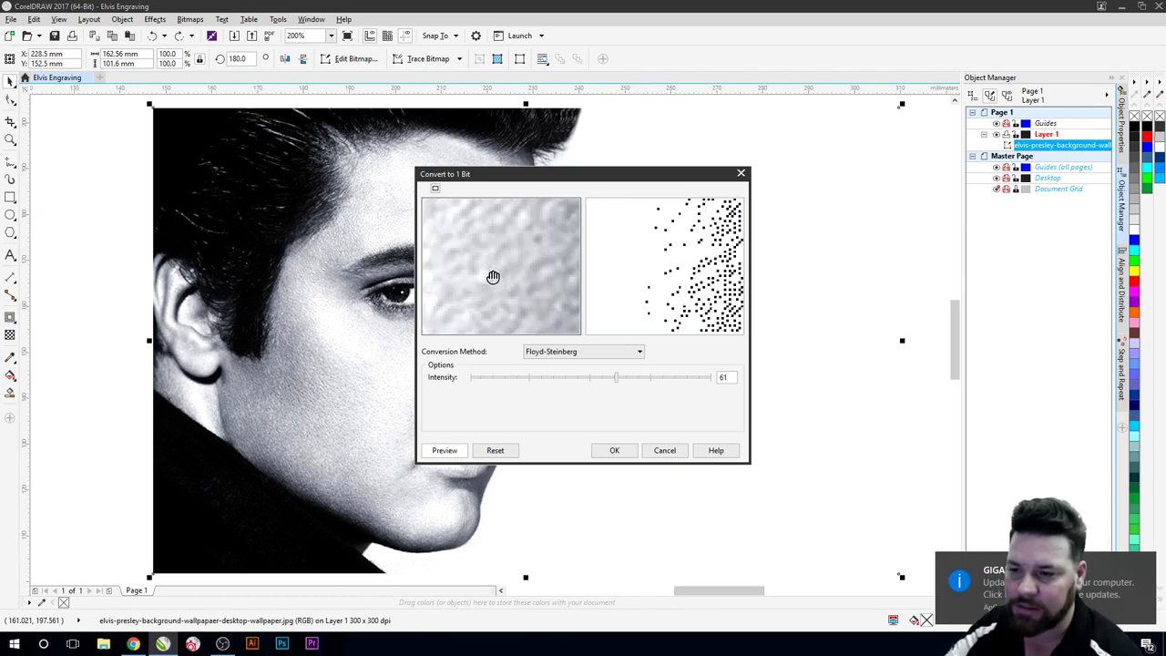
pyautogui.rightClick(493, 277)
pyautogui.rightClick(493, 276)
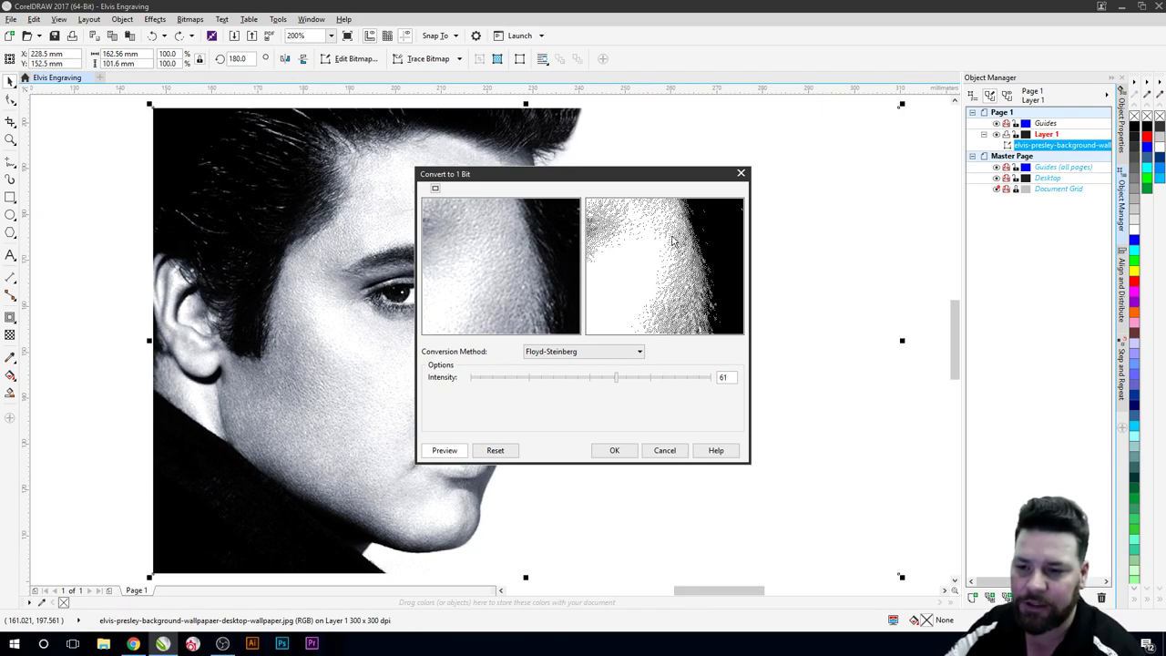
pyautogui.moveTo(673, 241)
pyautogui.mouseDown()
pyautogui.moveTo(621, 234)
pyautogui.moveTo(656, 238)
pyautogui.mouseUp()
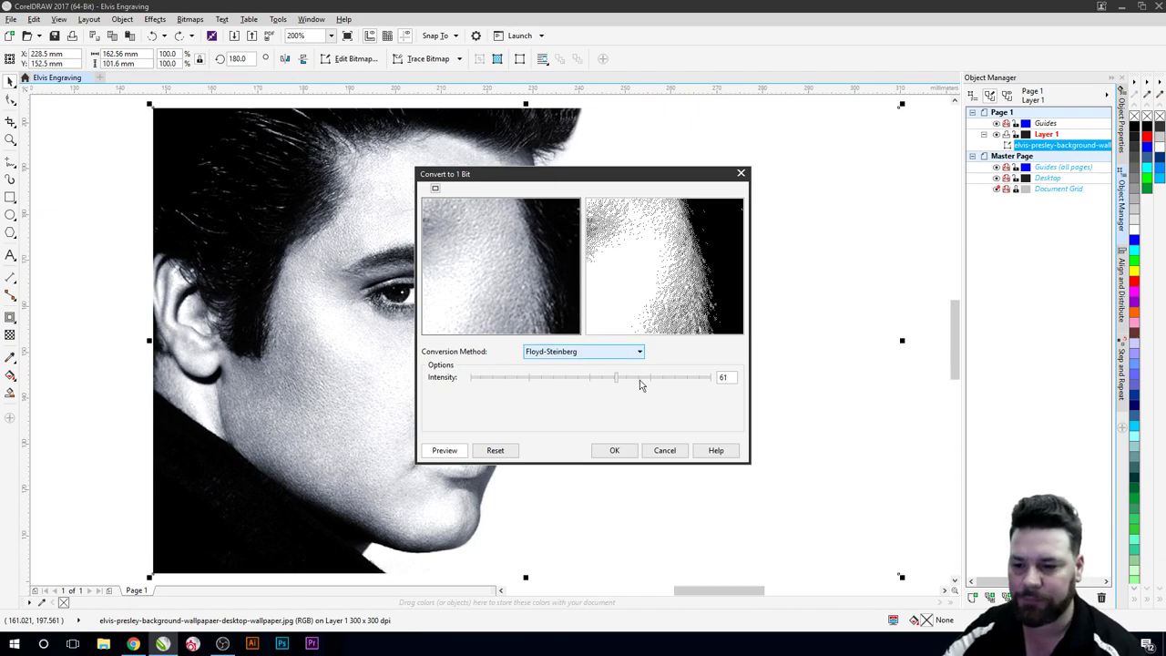
pyautogui.click(665, 450)
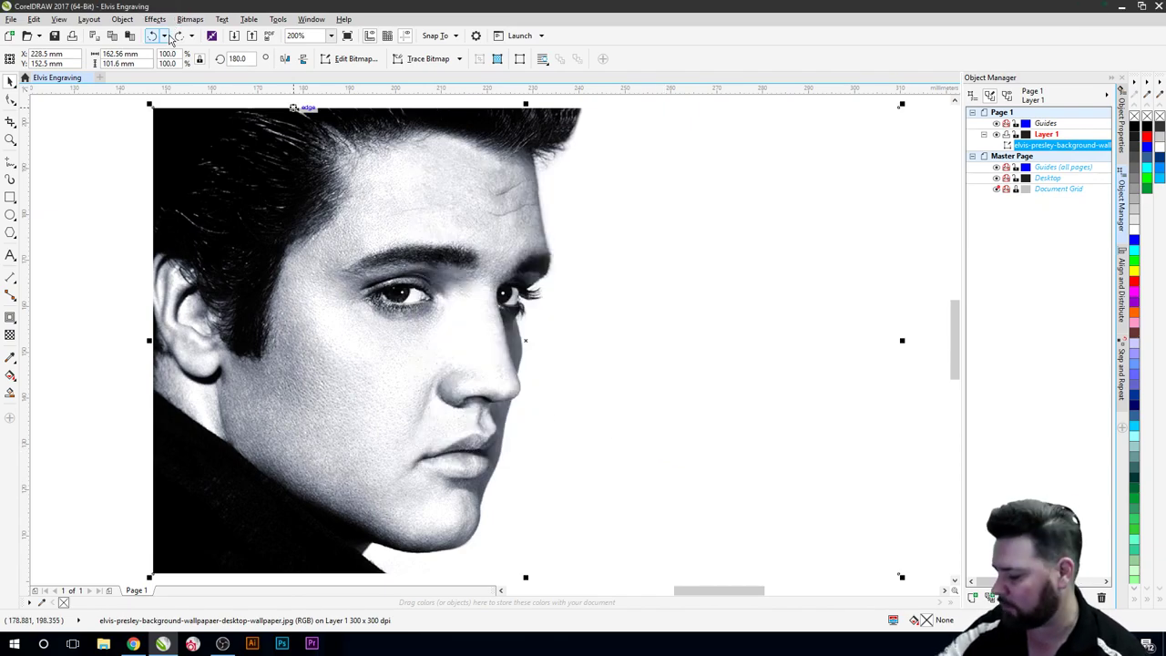
# Step: Undo the last edit and reopen the 1-bit conversion with Floyd-Steinberg dithering
pyautogui.click(168, 36)
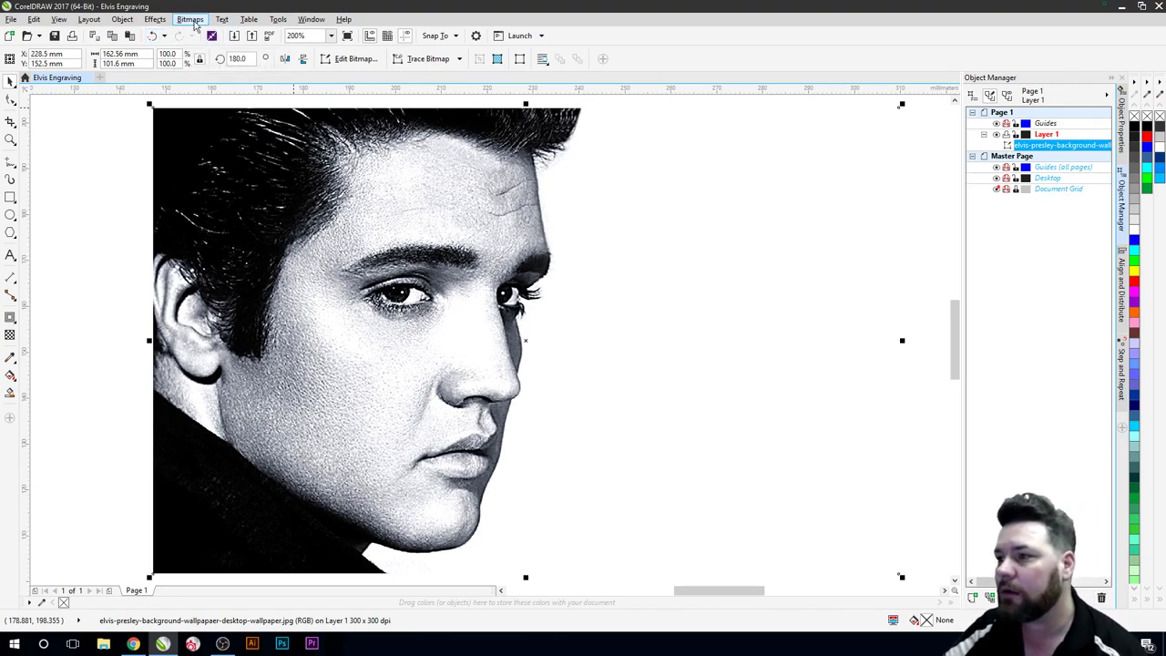
pyautogui.click(189, 19)
pyautogui.moveTo(231, 137)
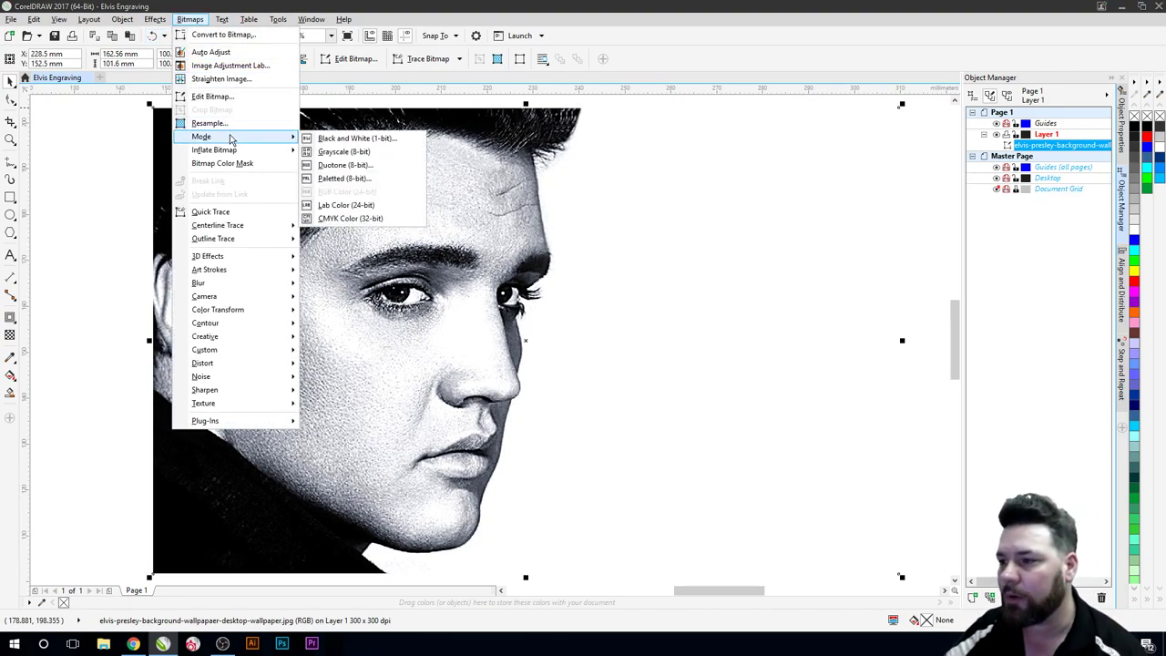
pyautogui.click(337, 138)
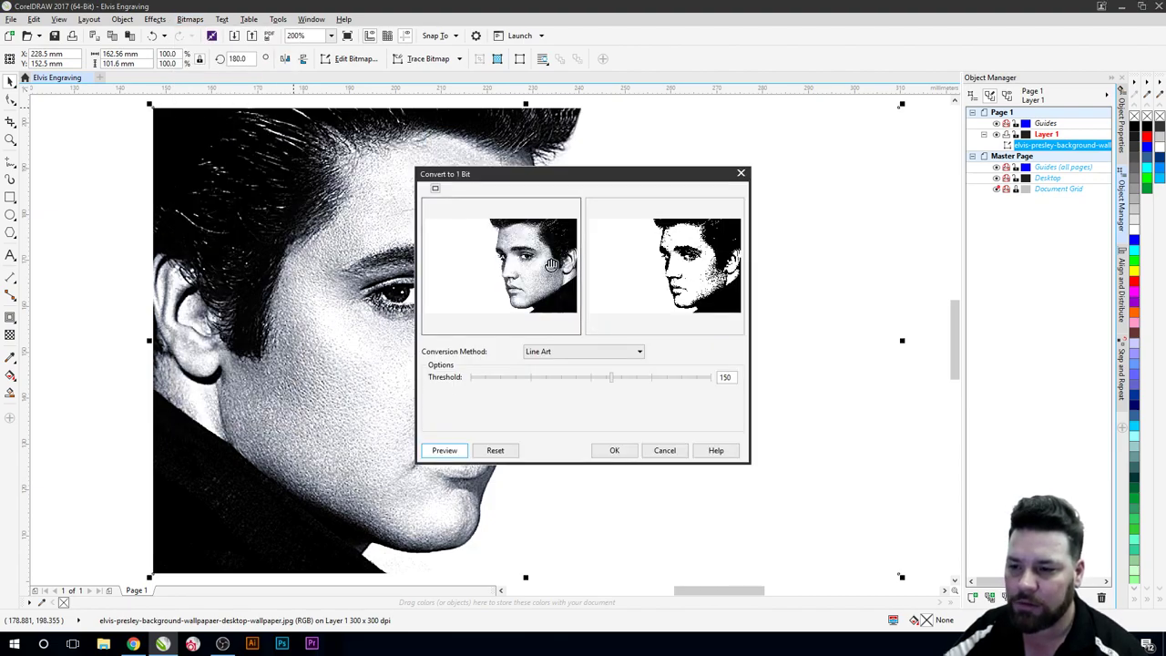
pyautogui.click(570, 351)
pyautogui.click(551, 401)
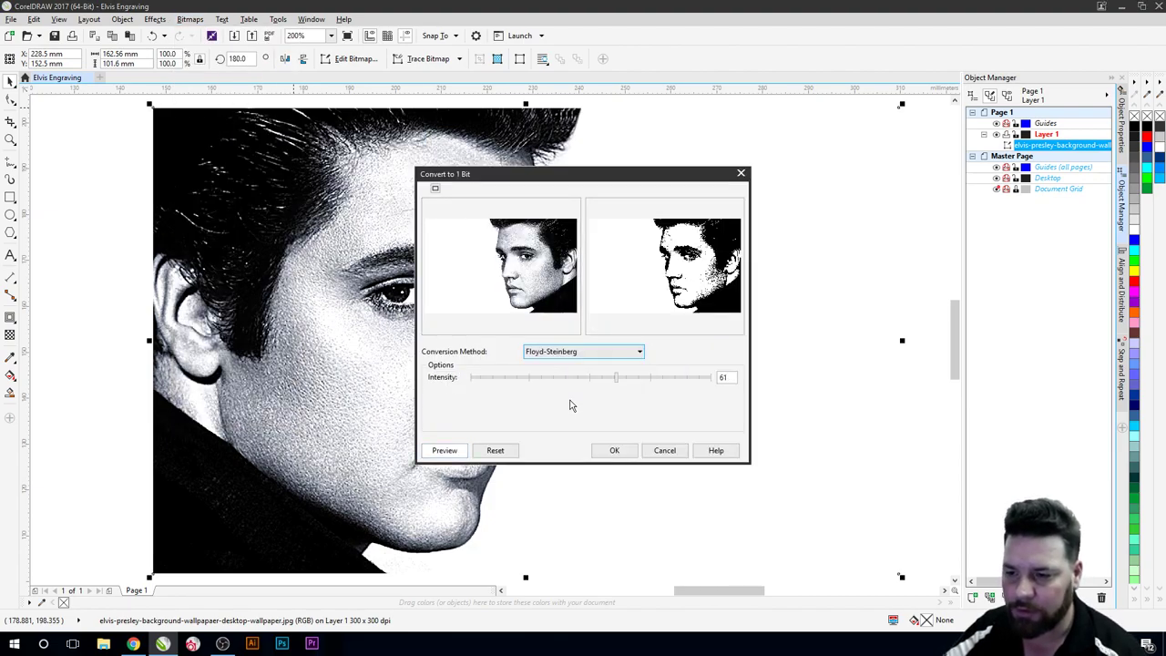
# Step: Zoom and pan the dither previews across the cheek, from its dark edge to a lighter area
pyautogui.click(547, 266)
pyautogui.click(536, 249)
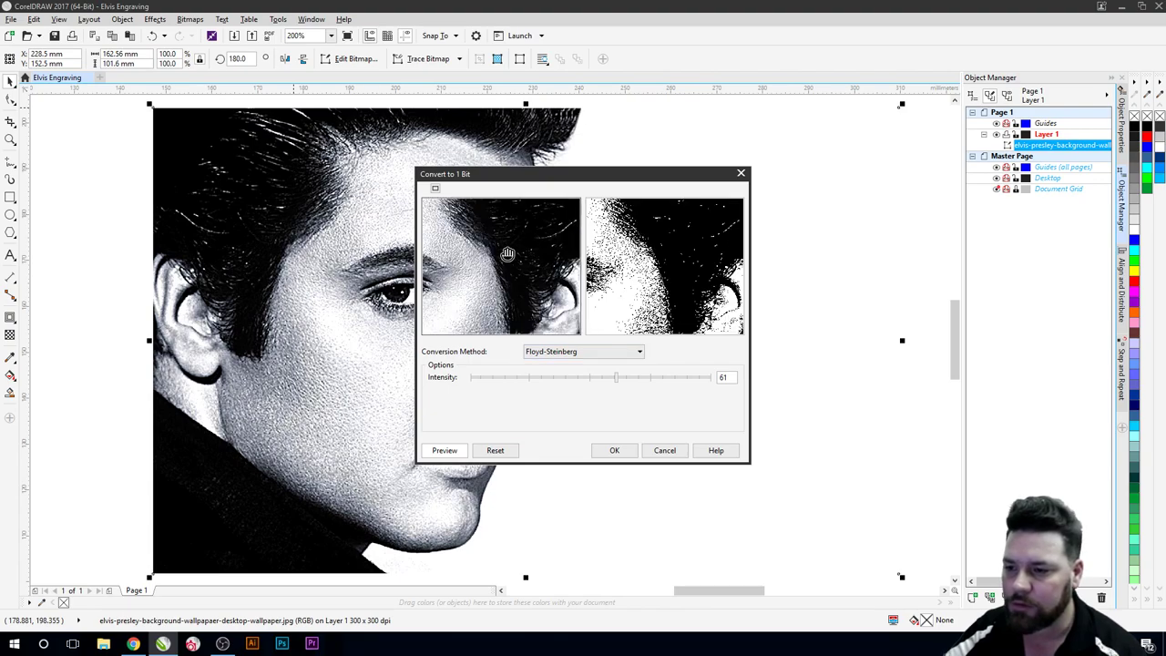
pyautogui.click(481, 303)
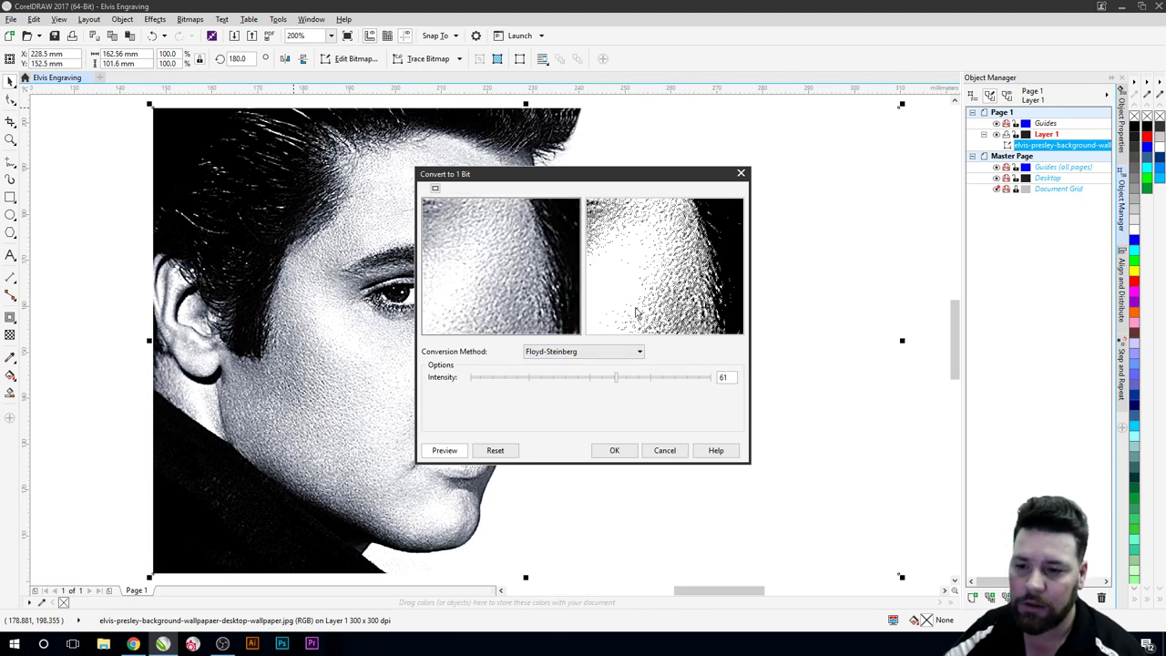
pyautogui.click(517, 290)
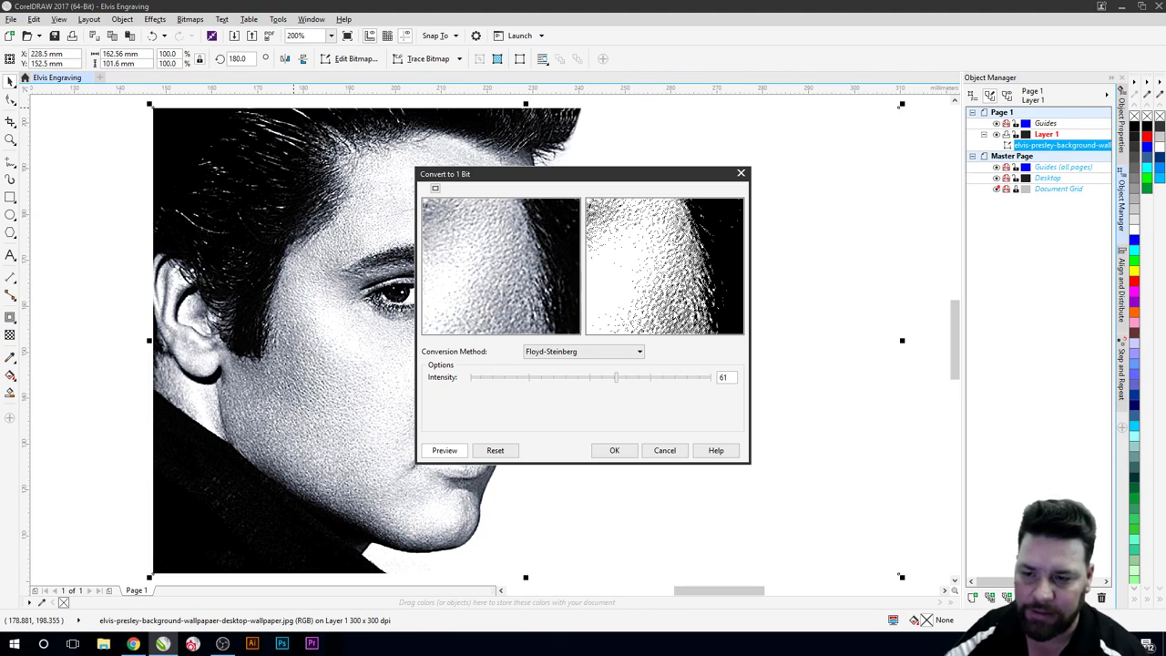
pyautogui.click(492, 278)
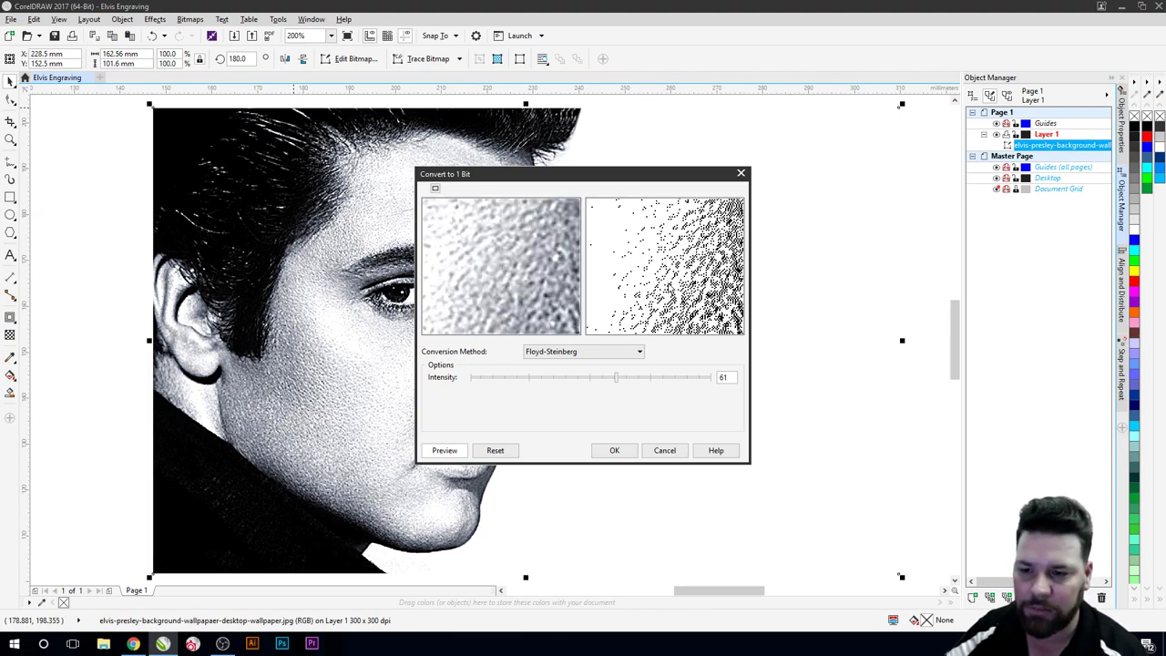
pyautogui.moveTo(480, 291)
pyautogui.mouseDown()
pyautogui.moveTo(506, 291)
pyautogui.moveTo(441, 294)
pyautogui.moveTo(475, 290)
pyautogui.mouseUp()
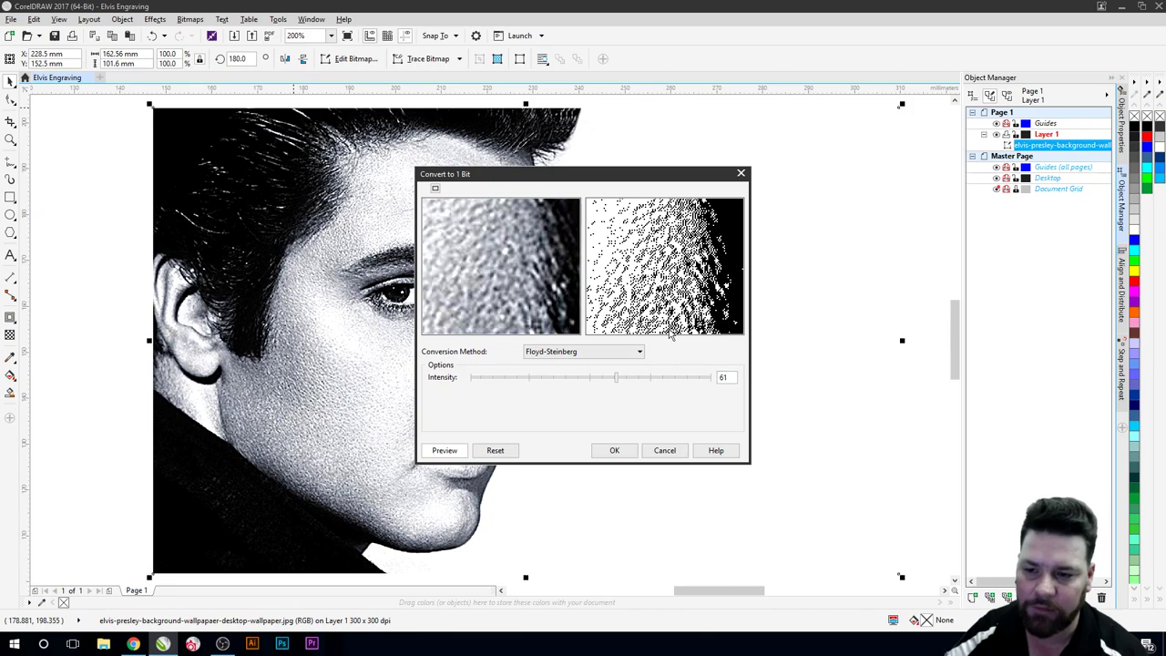
pyautogui.moveTo(536, 297); pyautogui.dragTo(481, 291)
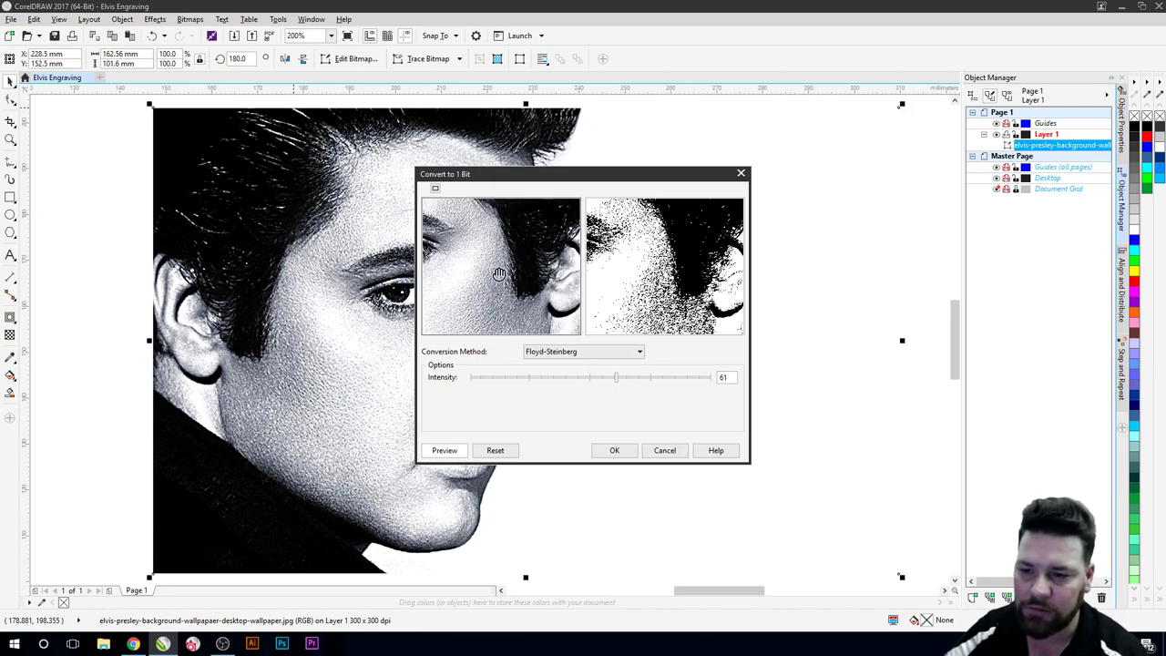
pyautogui.click(490, 272)
pyautogui.moveTo(488, 273); pyautogui.dragTo(527, 295)
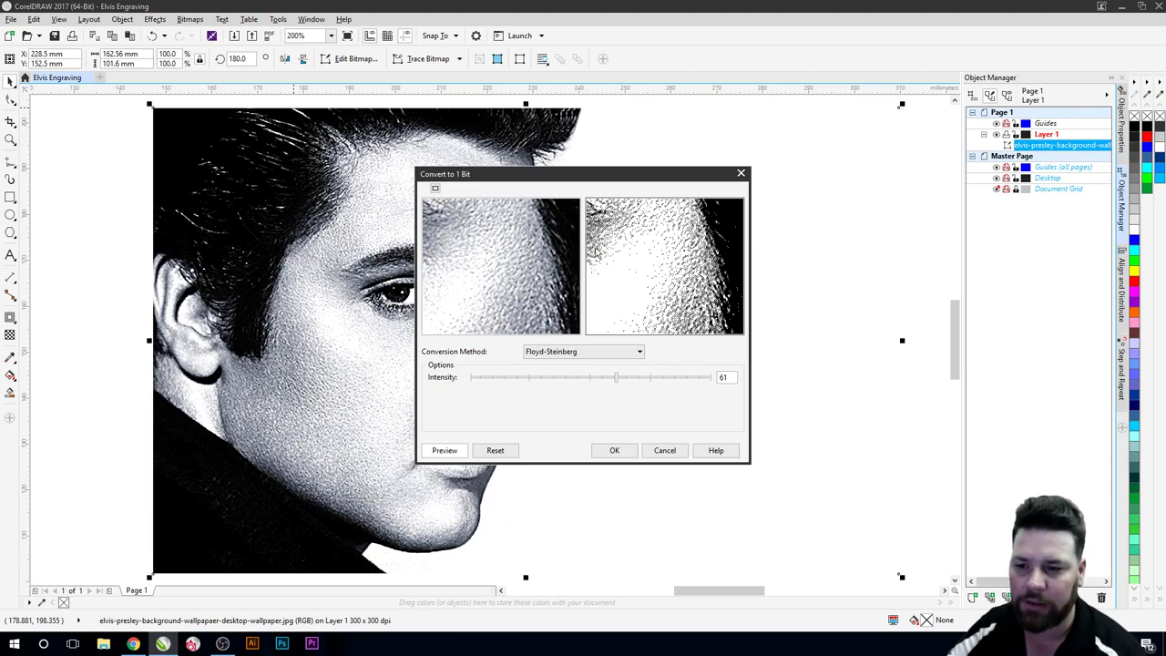
pyautogui.click(671, 451)
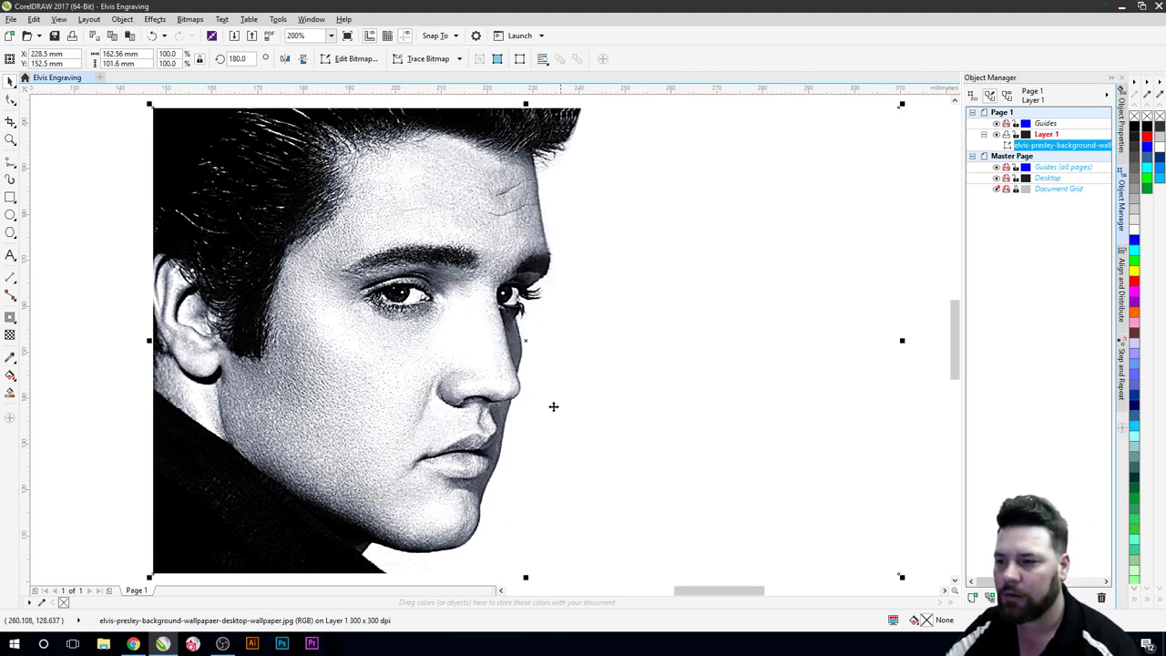